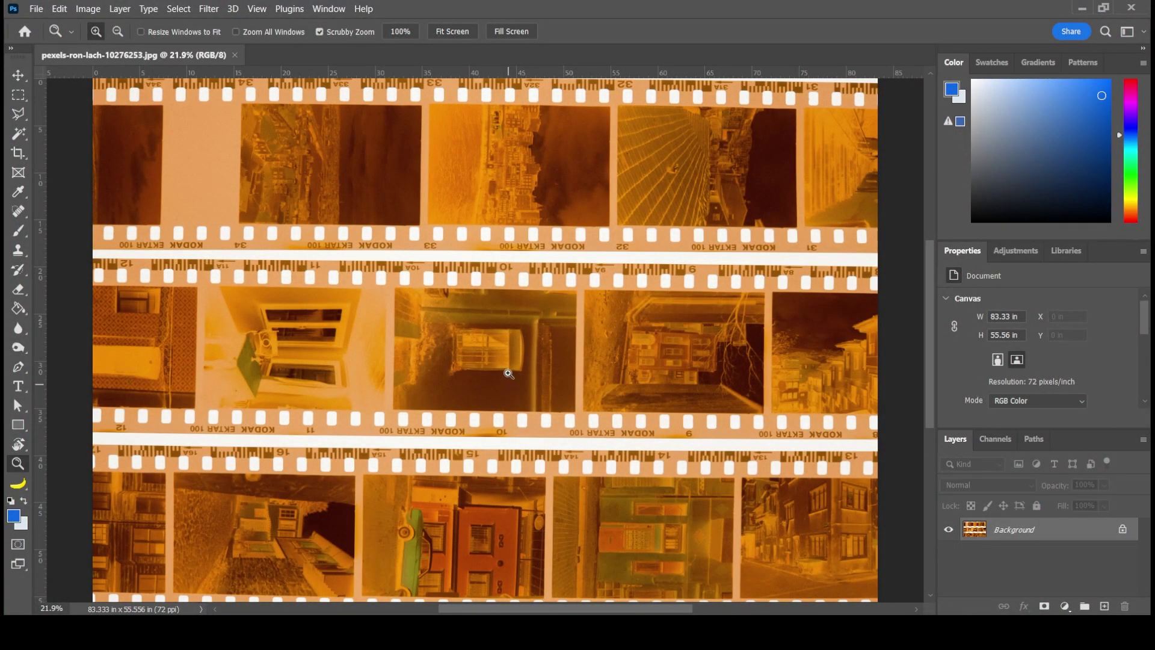
Rotate the contact sheet 90° counter-clockwise into portrait orientation.
{"action": "left_click_drag", "start_coordinate": [609, 351], "coordinate": [662, 348]}
{"action": "right_click", "coordinate": [663, 347]}
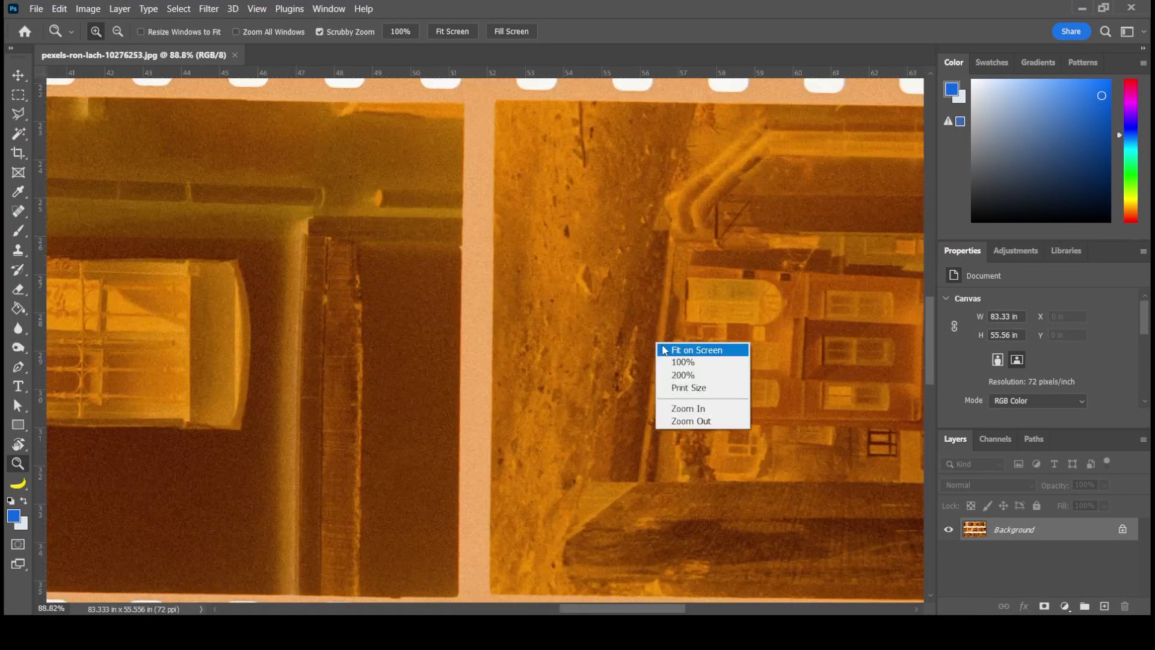
{"action": "left_click", "coordinate": [666, 350]}
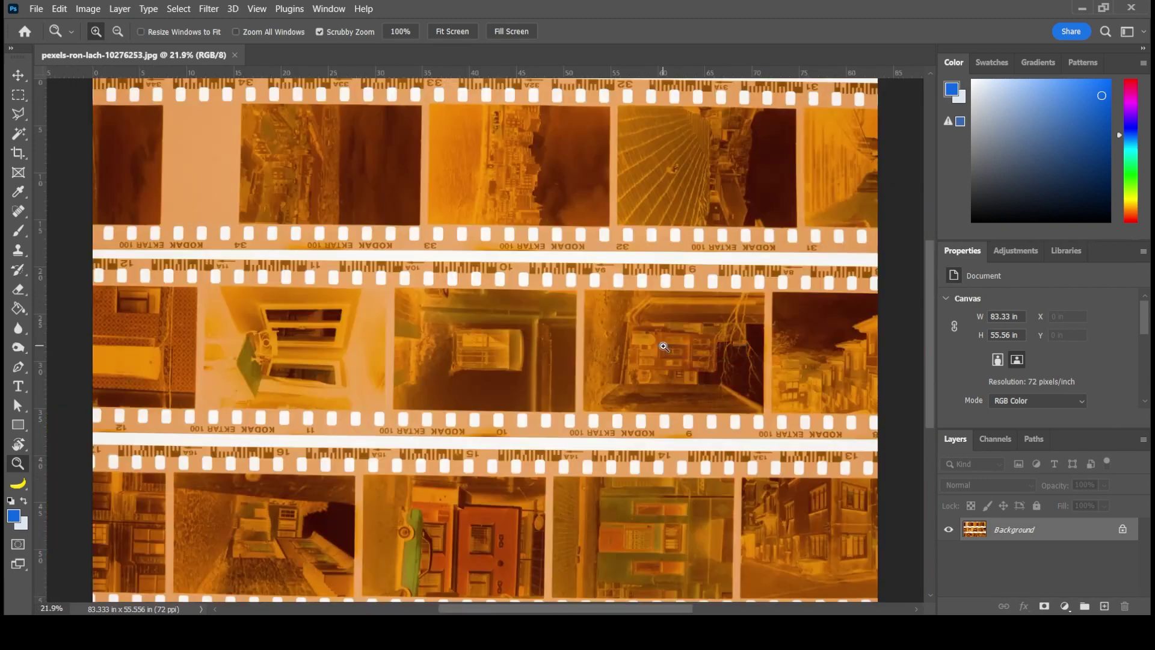
{"action": "left_click", "coordinate": [88, 9]}
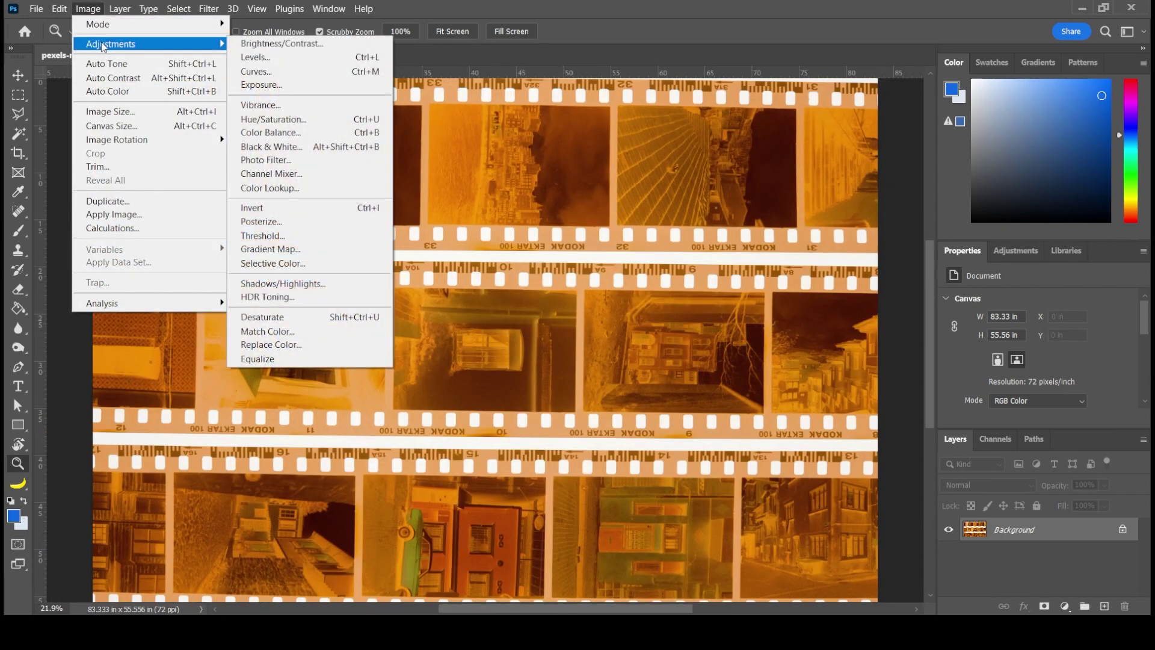
{"action": "mouse_move", "coordinate": [117, 140]}
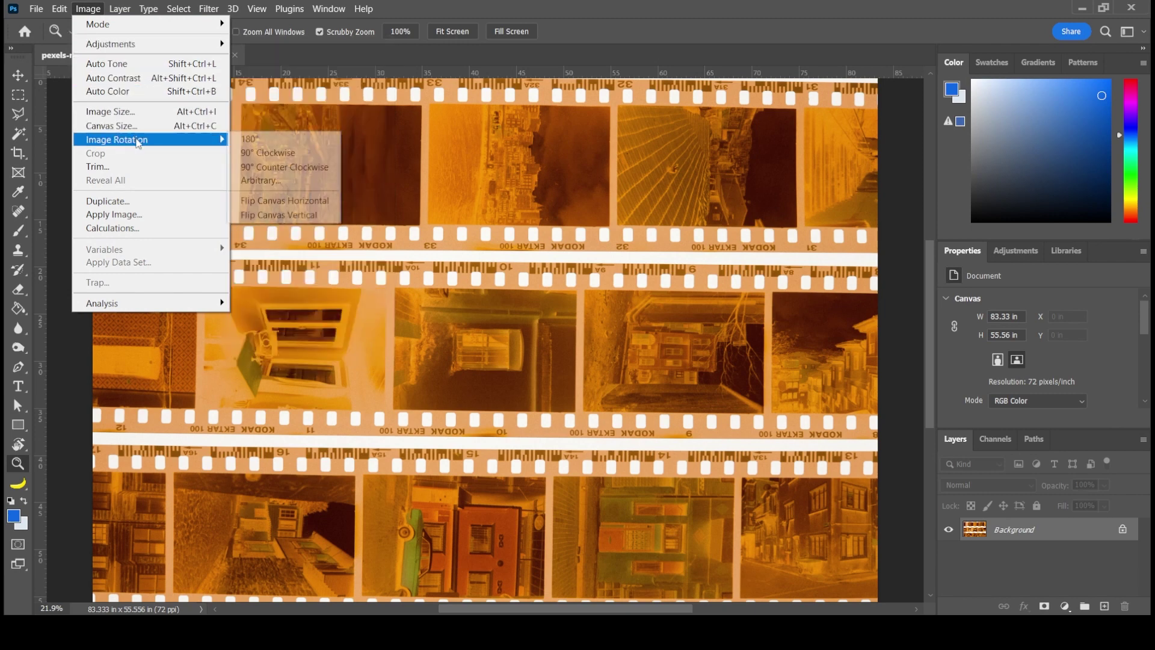
{"action": "left_click", "coordinate": [262, 167]}
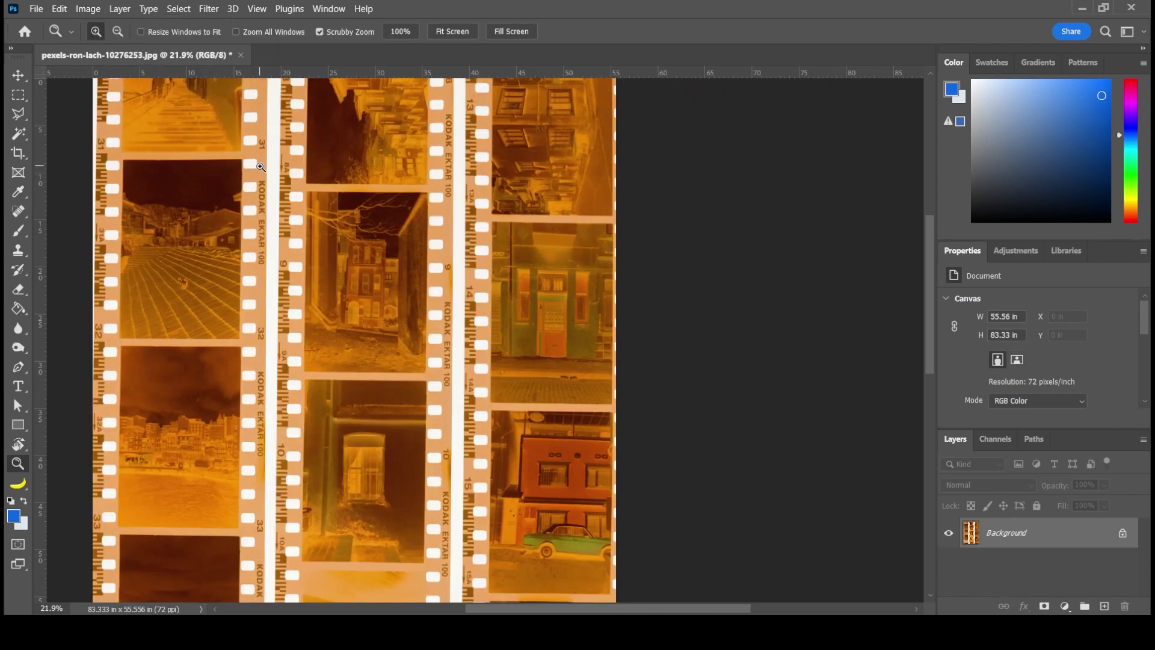
Fit the rotated sheet on screen and duplicate the Background layer.
{"action": "right_click", "coordinate": [403, 284]}
{"action": "left_click", "coordinate": [421, 289]}
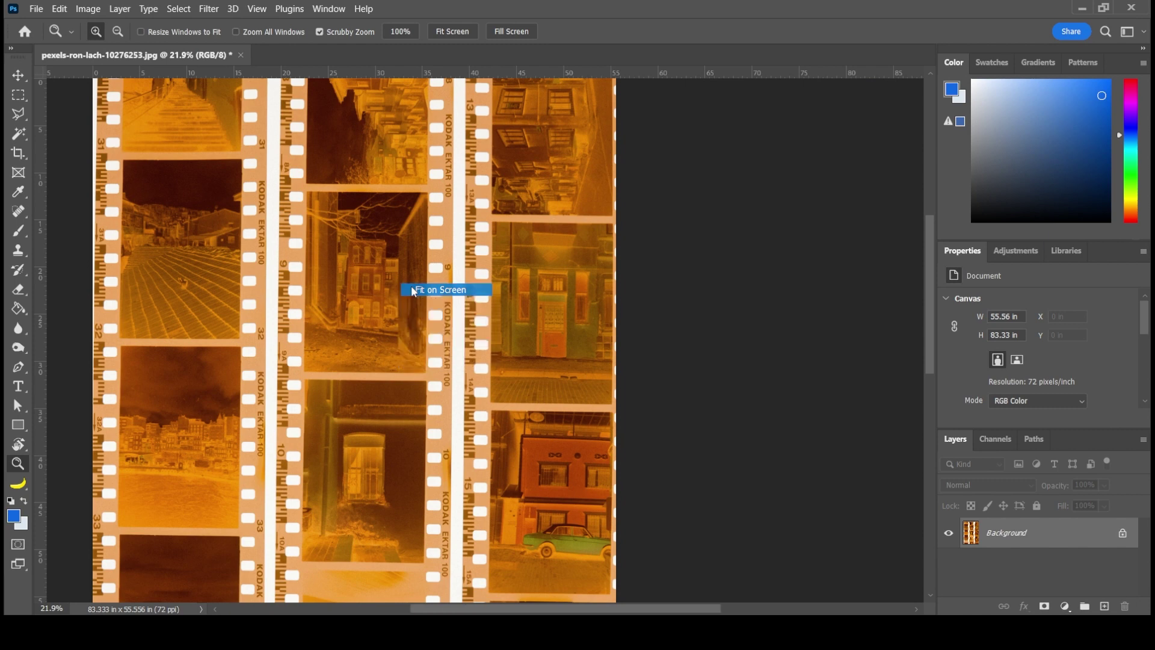
{"action": "mouse_move", "coordinate": [599, 347]}
{"action": "left_mouse_down"}
{"action": "mouse_move", "coordinate": [672, 408]}
{"action": "mouse_move", "coordinate": [648, 393]}
{"action": "left_mouse_up"}
{"action": "right_click", "coordinate": [561, 343]}
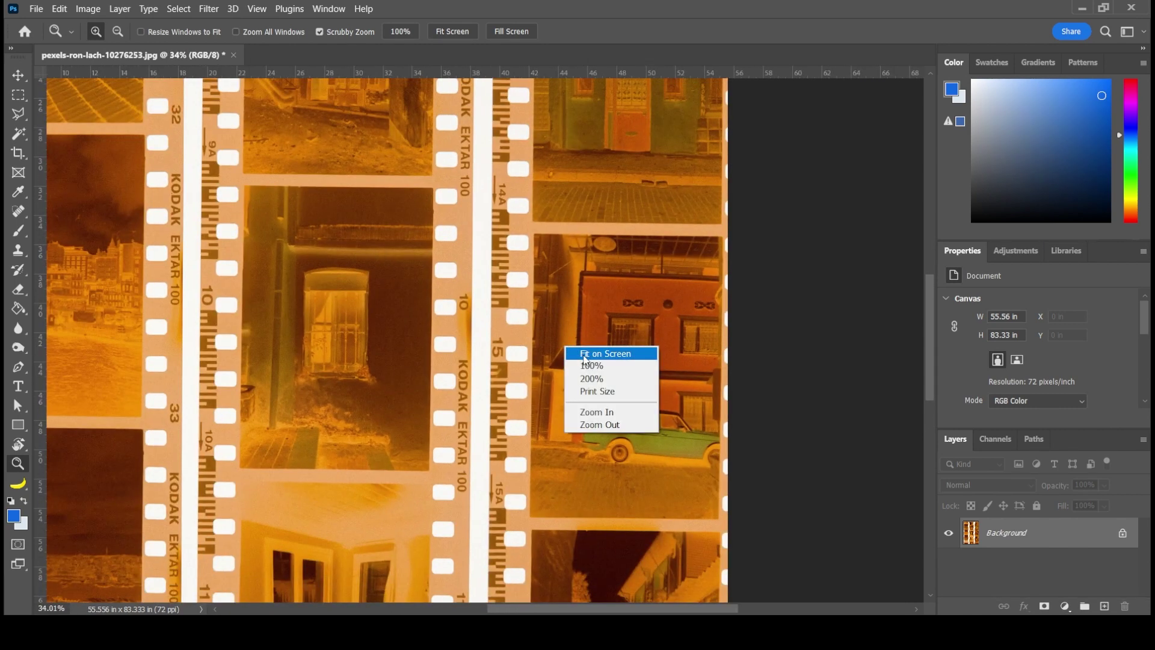
{"action": "left_click", "coordinate": [587, 358]}
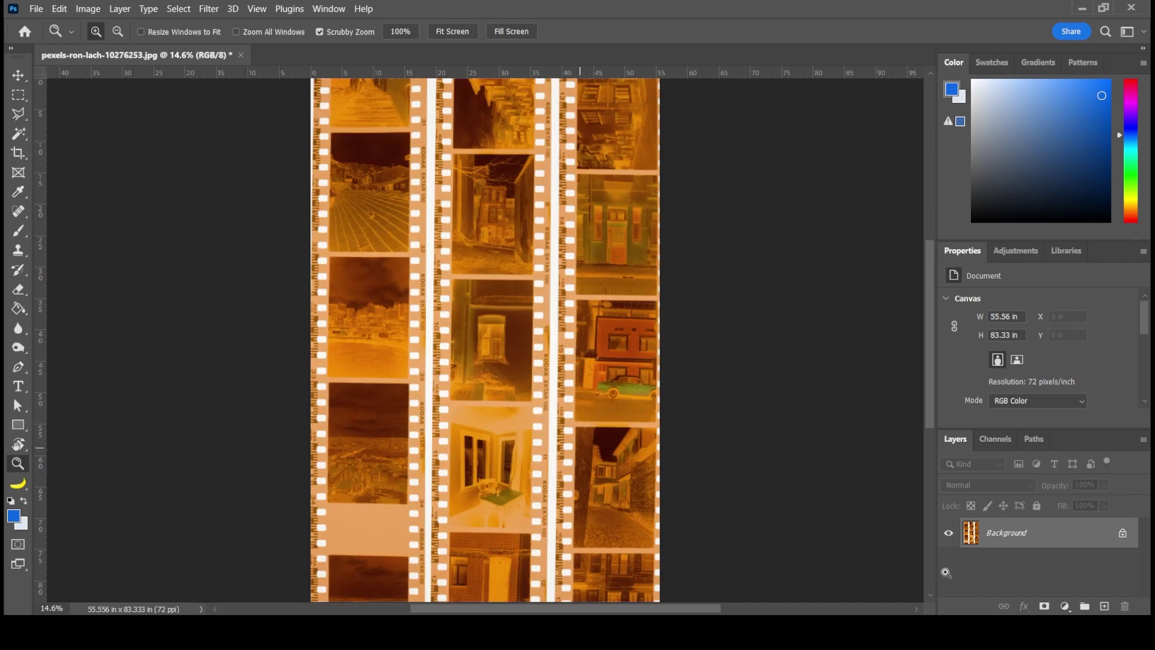
{"action": "left_click_drag", "start_coordinate": [1081, 536], "coordinate": [1105, 606]}
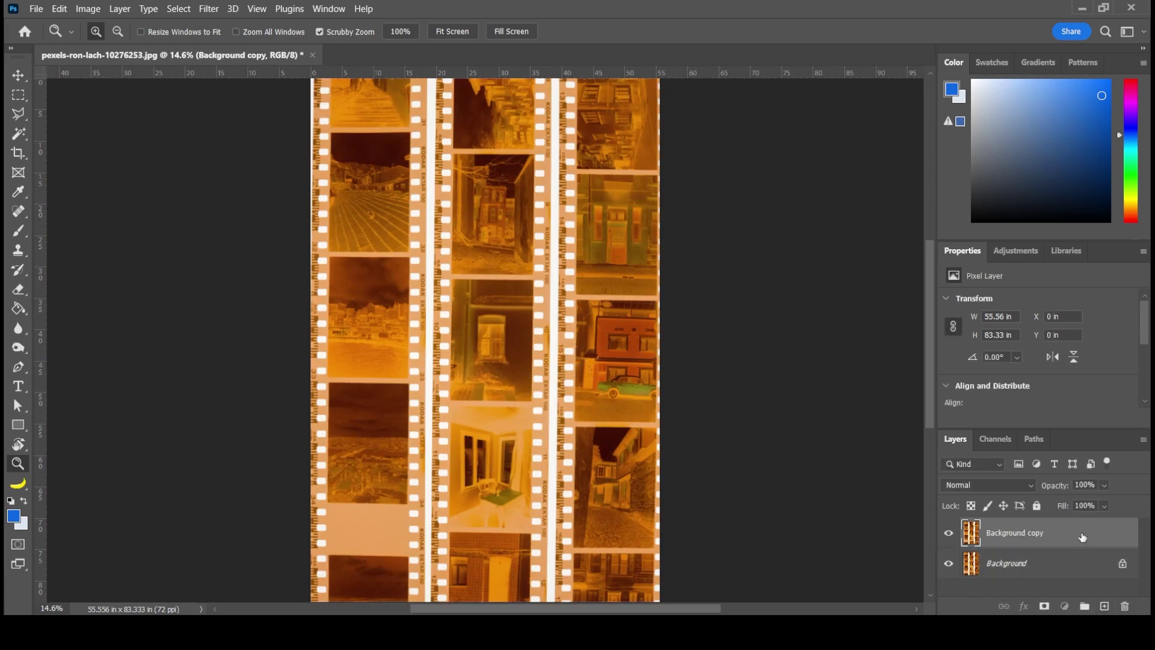
Launch the Camera Raw Filter on the Background copy with the Basic panel collapsed.
{"action": "left_click", "coordinate": [211, 10]}
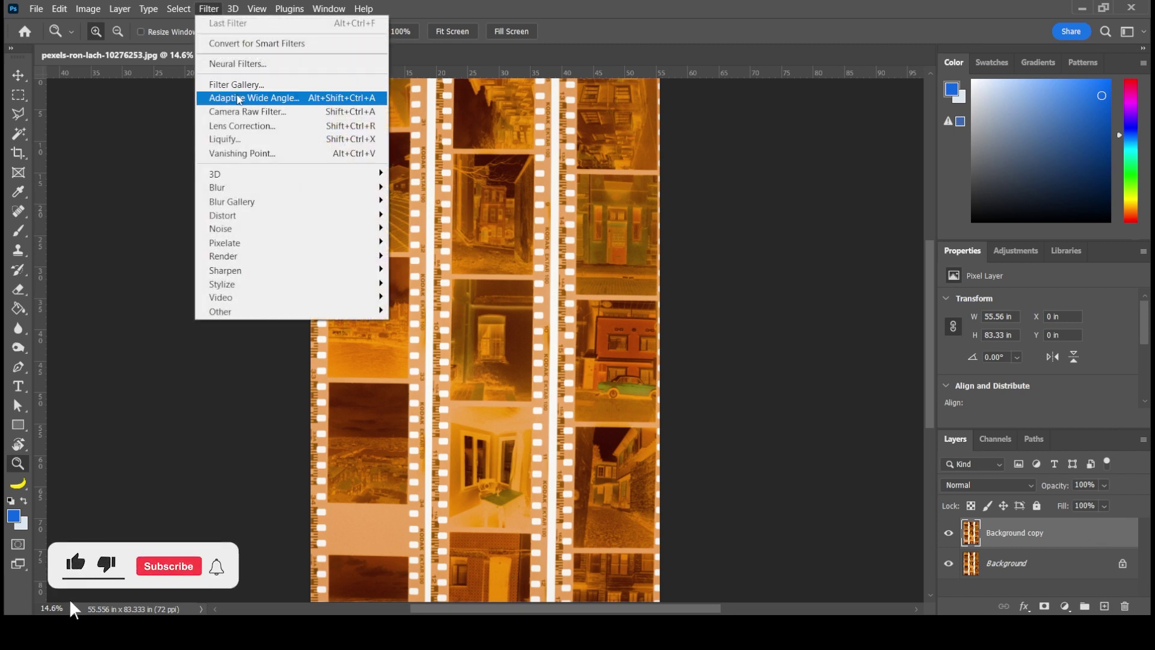
{"action": "left_click", "coordinate": [242, 112]}
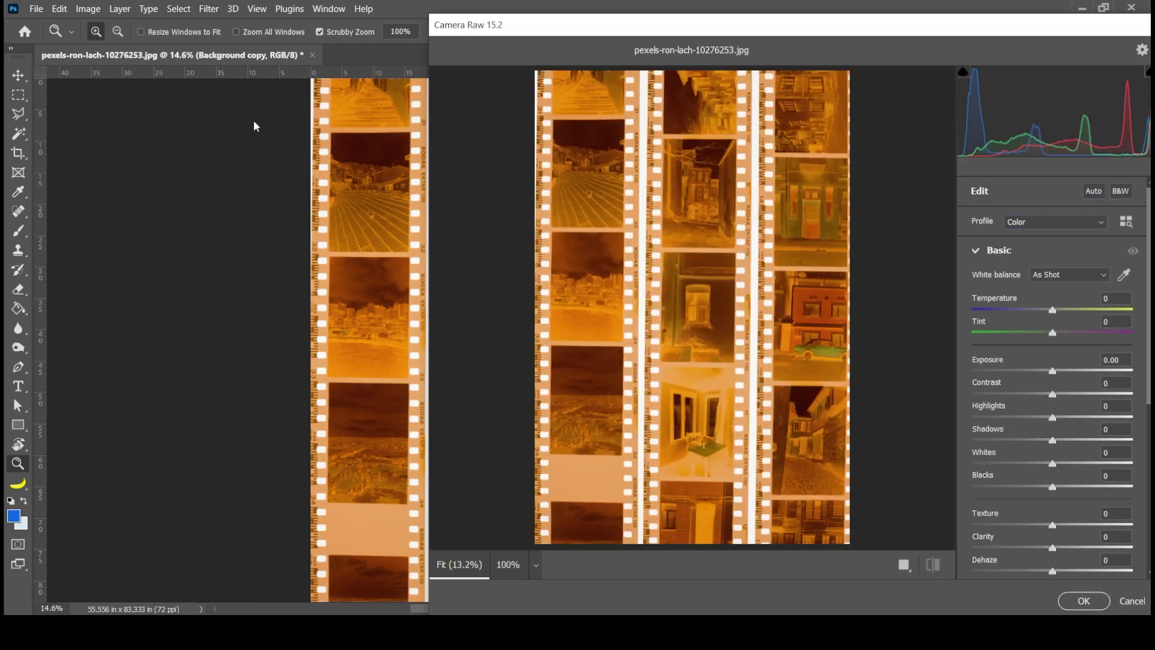
{"action": "left_click", "coordinate": [975, 251]}
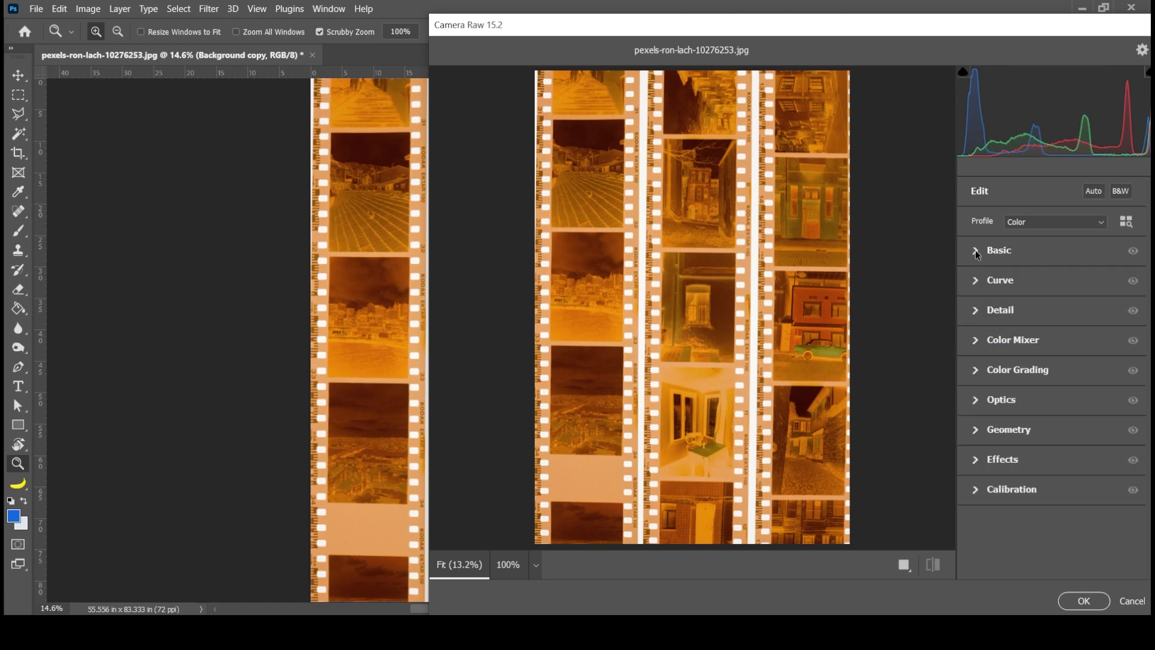
Invert the point curve: black point to top-left, white point to bottom-right.
{"action": "left_click", "coordinate": [976, 281]}
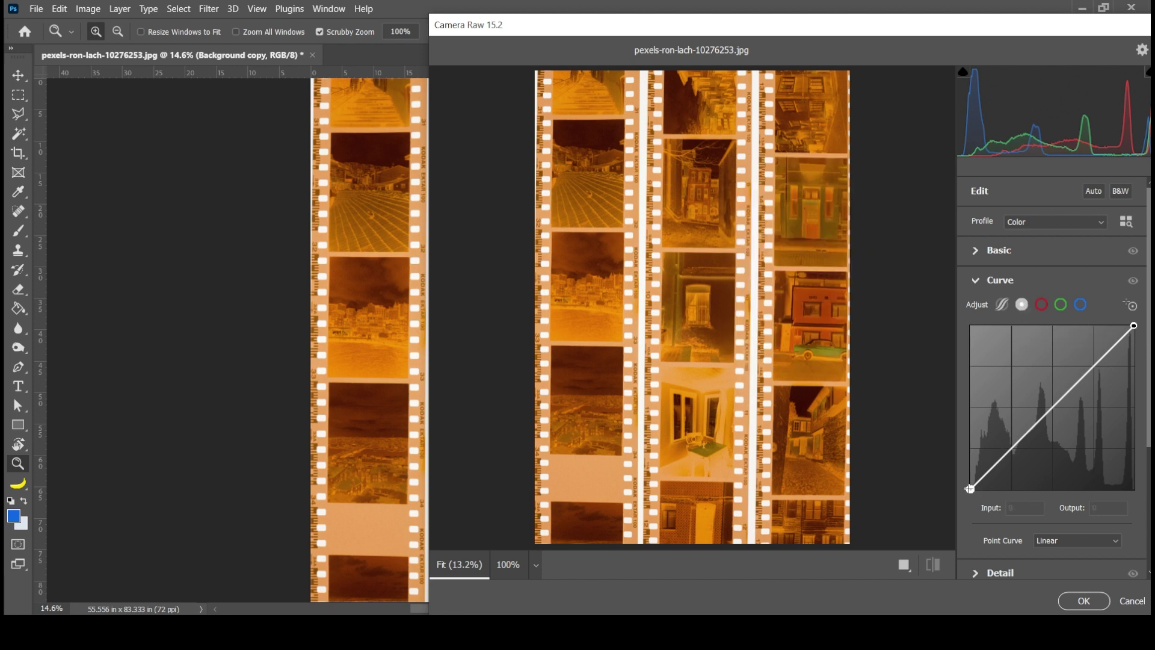
{"action": "left_click_drag", "start_coordinate": [970, 489], "coordinate": [971, 326]}
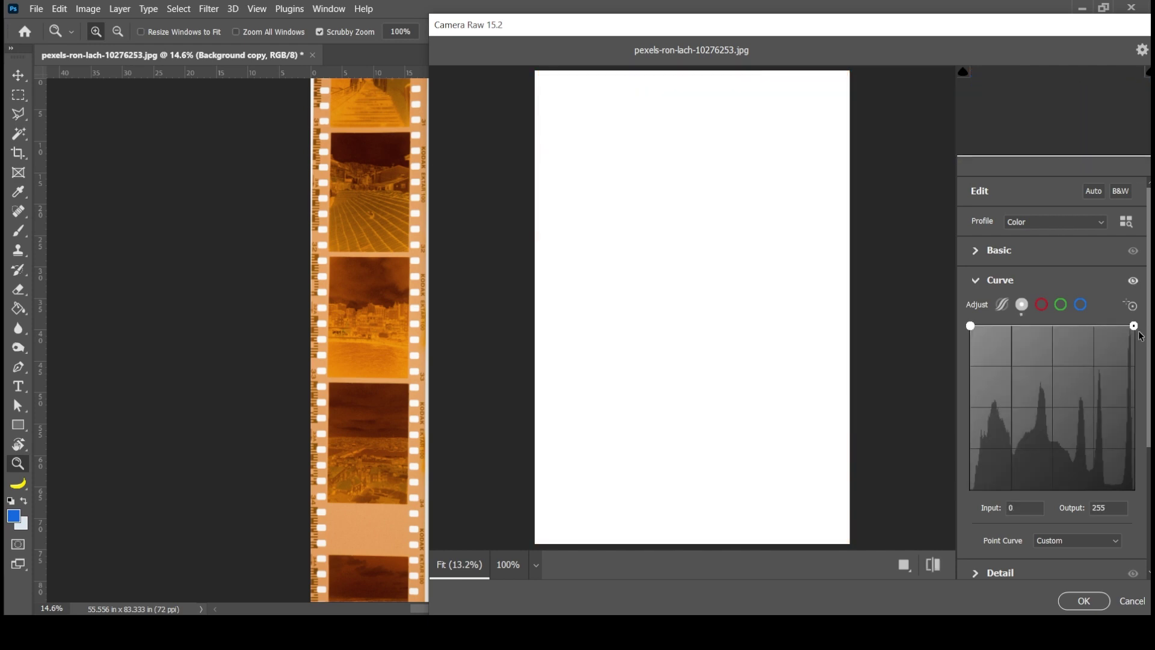
{"action": "left_click_drag", "start_coordinate": [1133, 325], "coordinate": [1133, 488]}
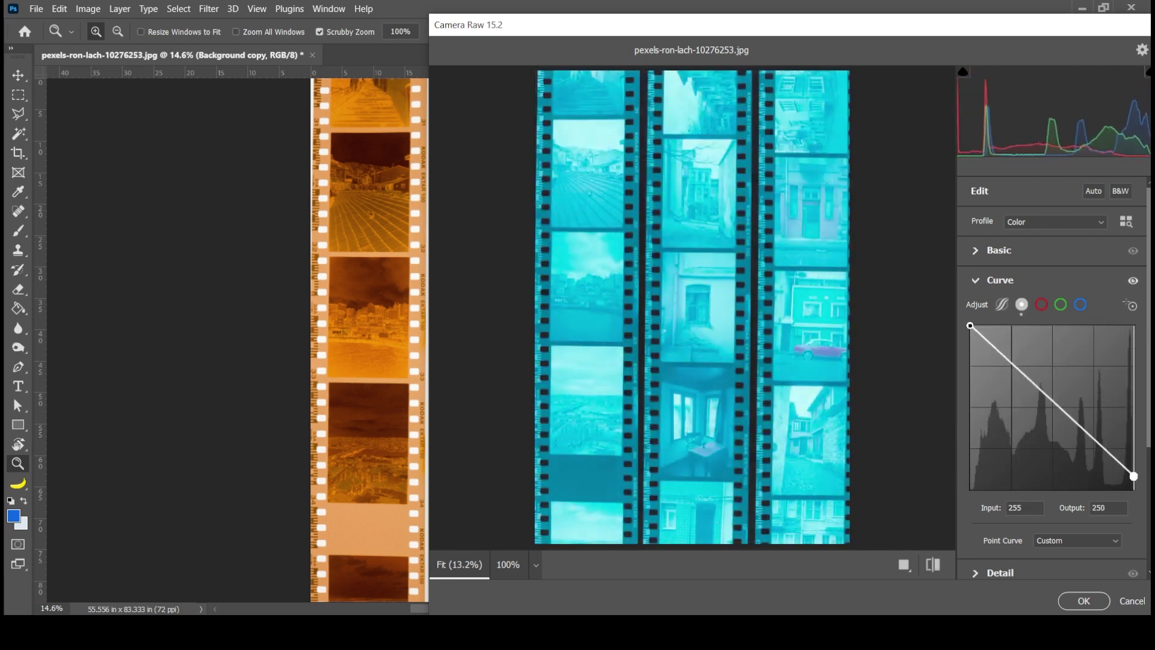
{"action": "left_click", "coordinate": [975, 281]}
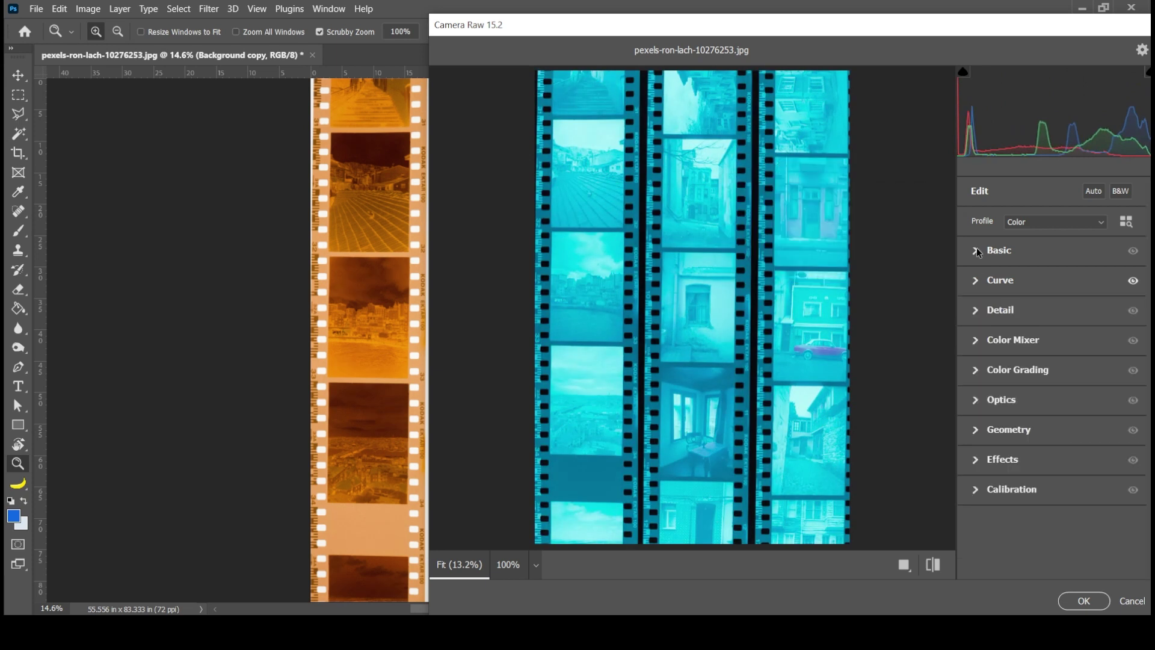
Sample a neutral area with the White Balance eyedropper, giving Temperature -100 and Tint -14.
{"action": "left_click", "coordinate": [976, 252]}
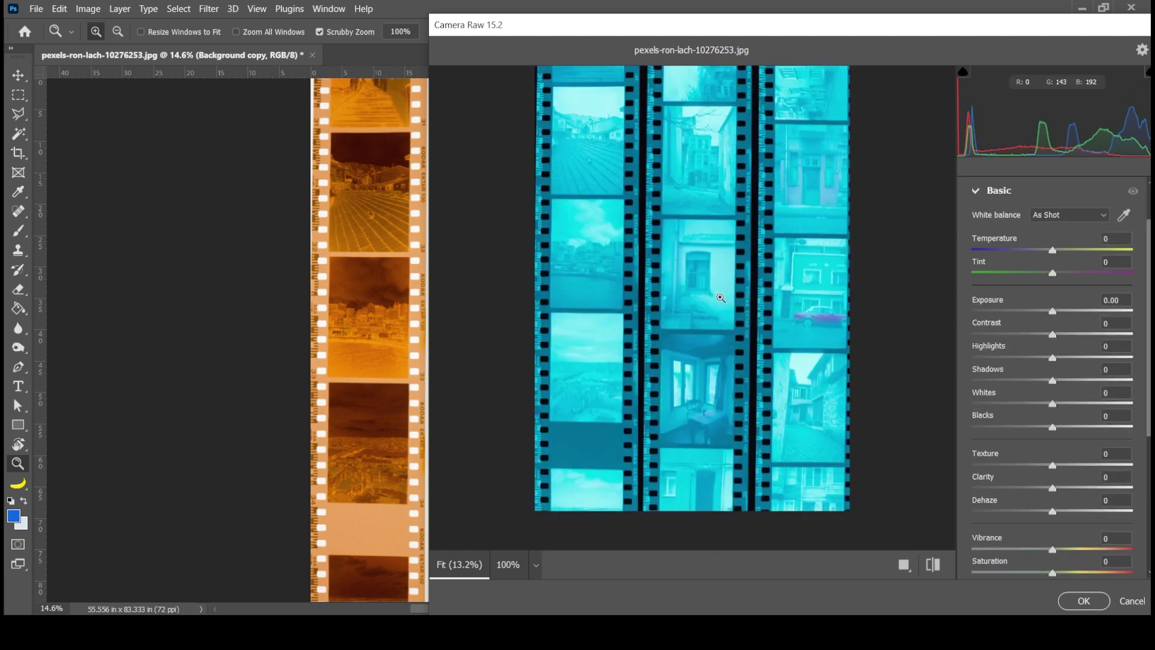
{"action": "key", "text": "alt"}
{"action": "scroll", "coordinate": [651, 273], "scroll_direction": "up", "scroll_amount": 1}
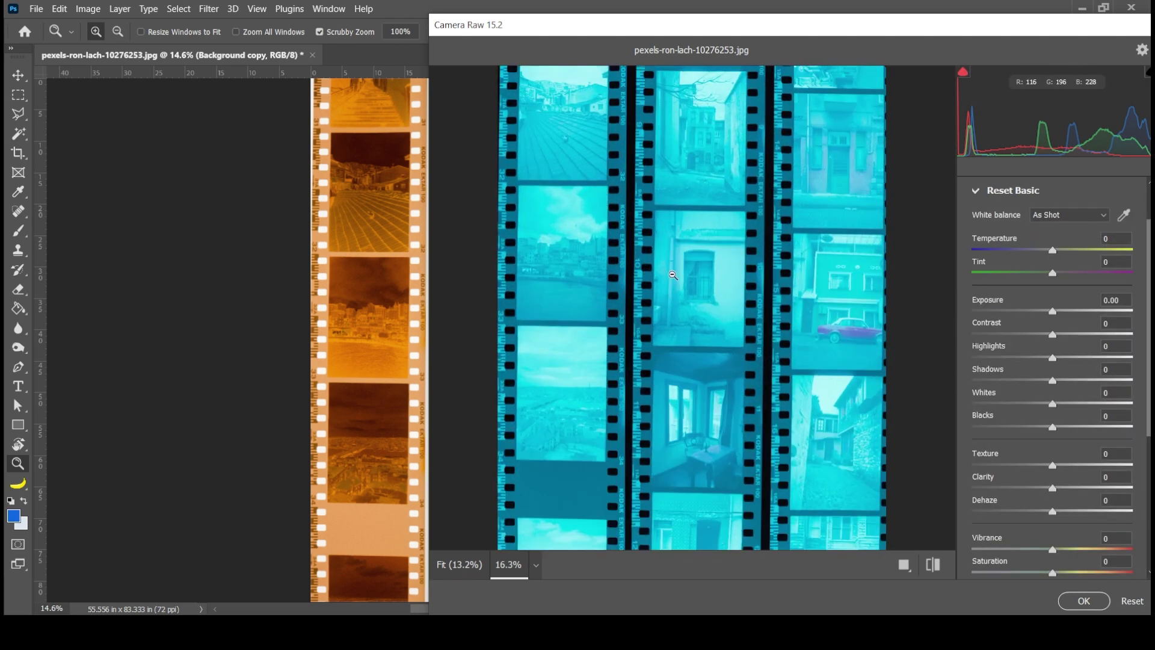
{"action": "scroll", "coordinate": [673, 275], "scroll_direction": "up", "scroll_amount": 1}
{"action": "scroll", "coordinate": [716, 281], "scroll_direction": "up", "scroll_amount": 1}
{"action": "scroll", "coordinate": [758, 287], "scroll_direction": "up", "scroll_amount": 1}
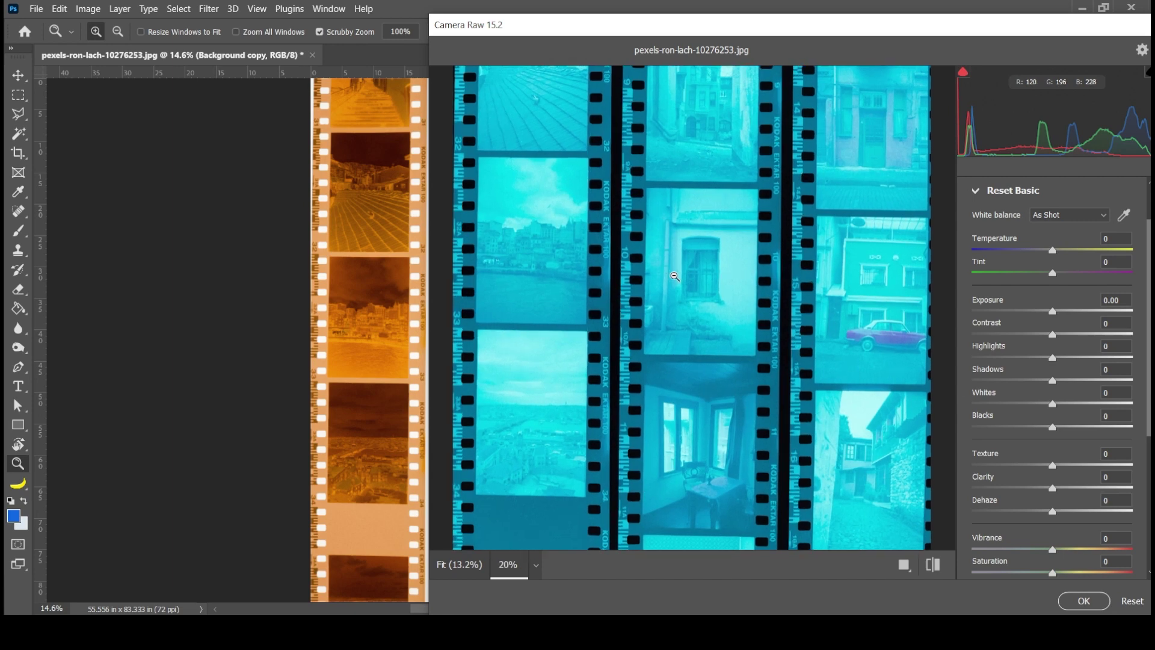
{"action": "scroll", "coordinate": [801, 293], "scroll_direction": "up", "scroll_amount": 1}
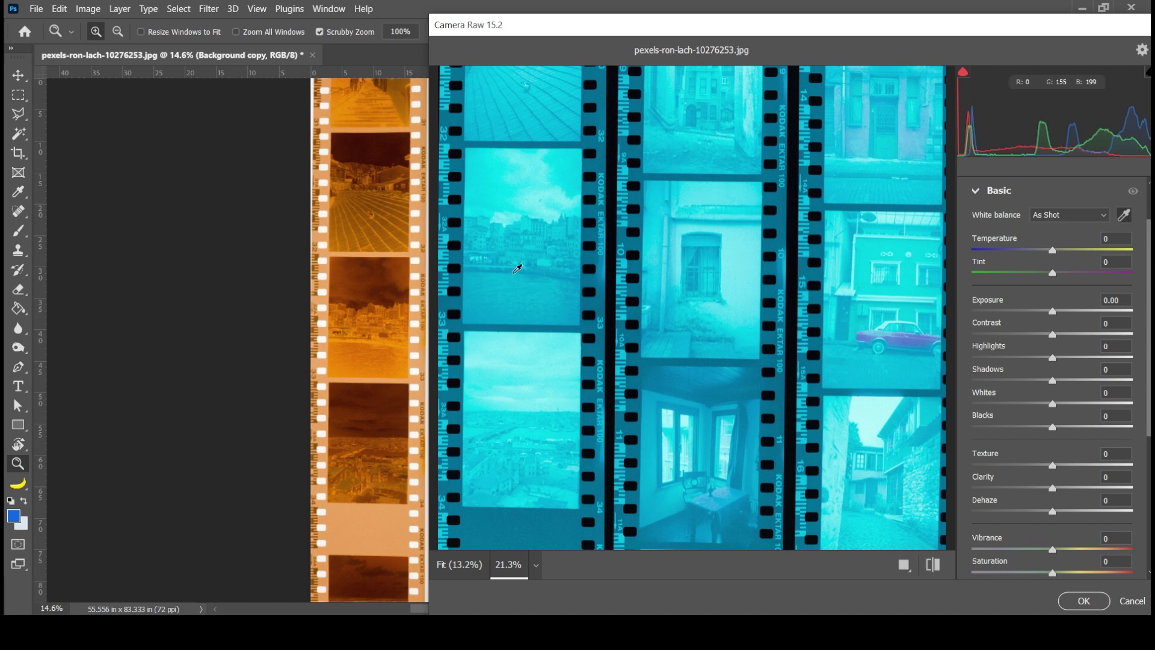
{"action": "left_click", "coordinate": [517, 268]}
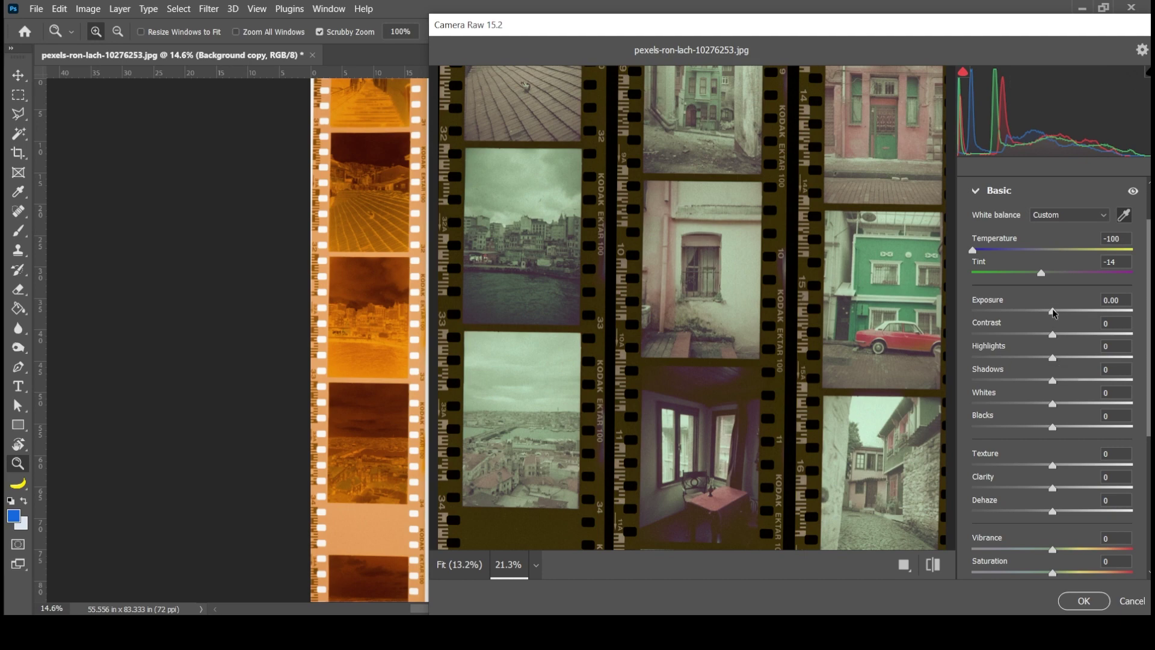
Set Exposure -0.45, Contrast +100, Highlights +50, Whites -39 and Blacks +62.
{"action": "mouse_move", "coordinate": [1053, 311]}
{"action": "left_mouse_down"}
{"action": "mouse_move", "coordinate": [1041, 311]}
{"action": "mouse_move", "coordinate": [1046, 327]}
{"action": "left_mouse_up"}
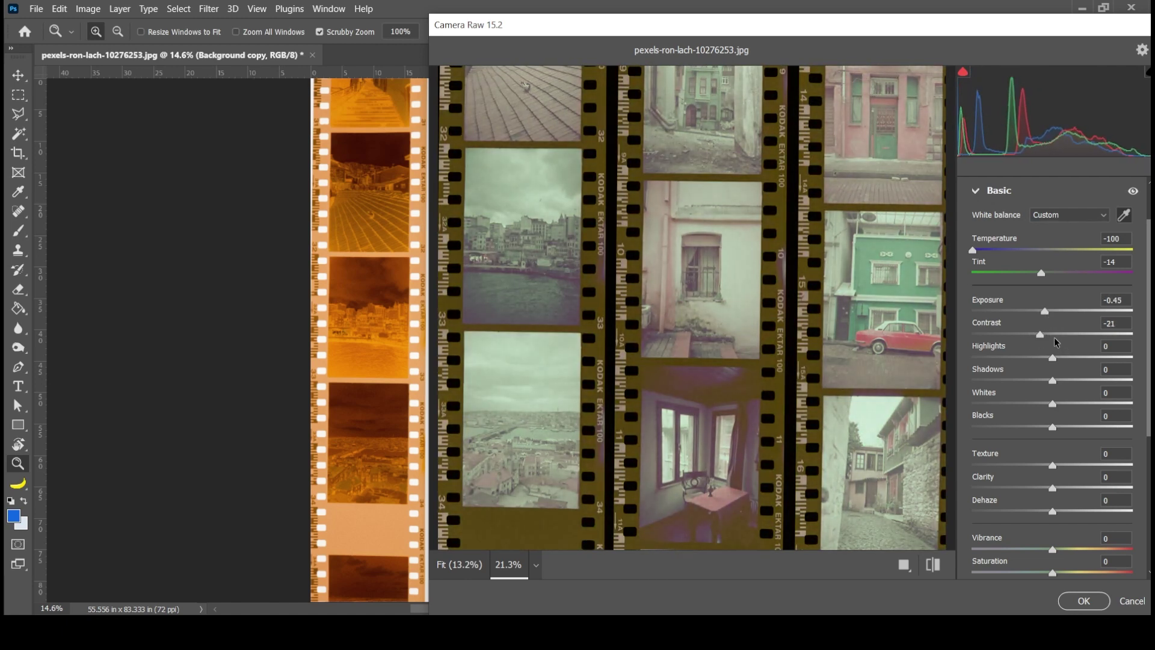
{"action": "left_click_drag", "start_coordinate": [1055, 339], "coordinate": [1141, 340]}
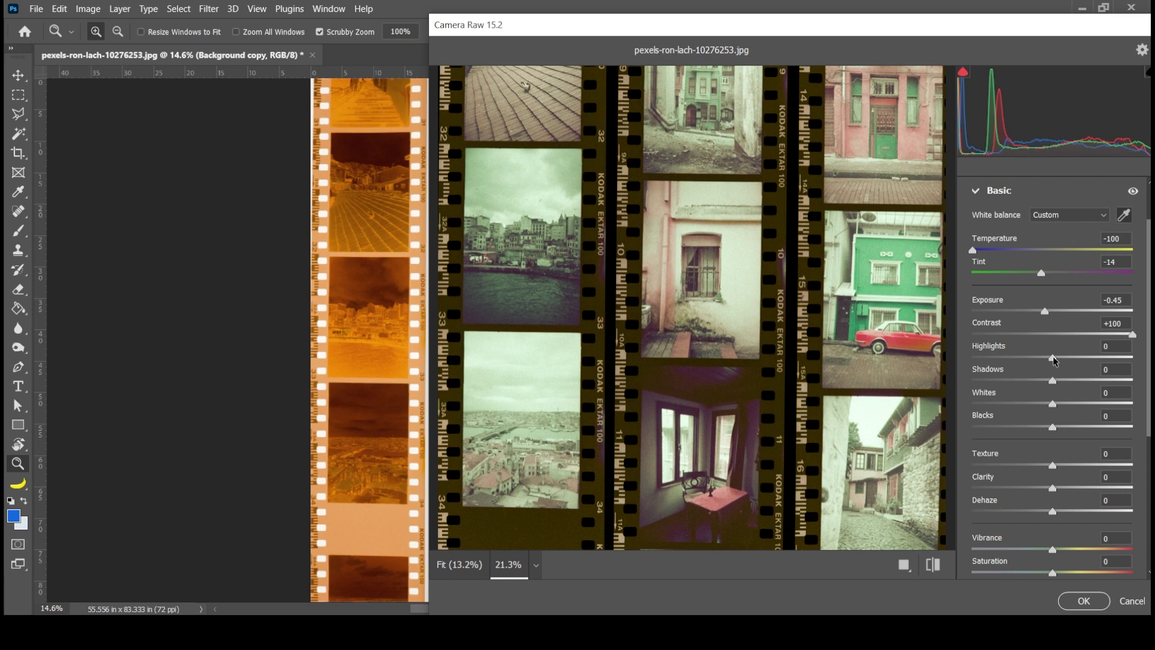
{"action": "mouse_move", "coordinate": [1053, 358]}
{"action": "left_mouse_down"}
{"action": "mouse_move", "coordinate": [1001, 361]}
{"action": "mouse_move", "coordinate": [1144, 361]}
{"action": "mouse_move", "coordinate": [999, 384]}
{"action": "mouse_move", "coordinate": [1075, 384]}
{"action": "mouse_move", "coordinate": [1058, 384]}
{"action": "left_mouse_up"}
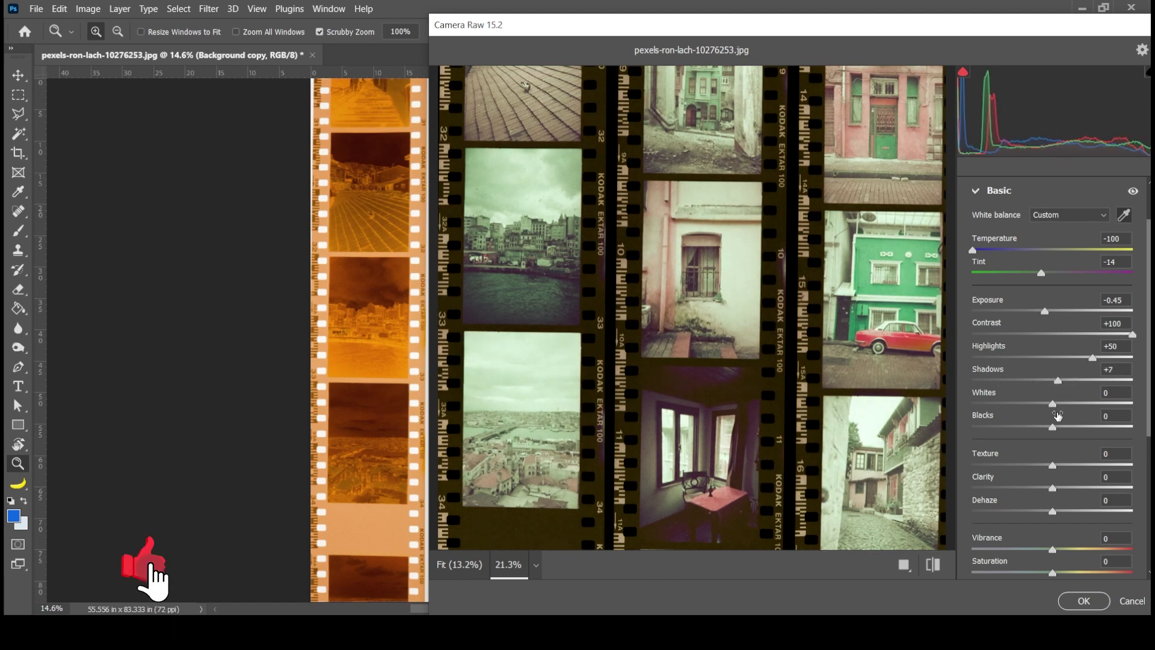
{"action": "left_click_drag", "start_coordinate": [1053, 404], "coordinate": [1020, 415]}
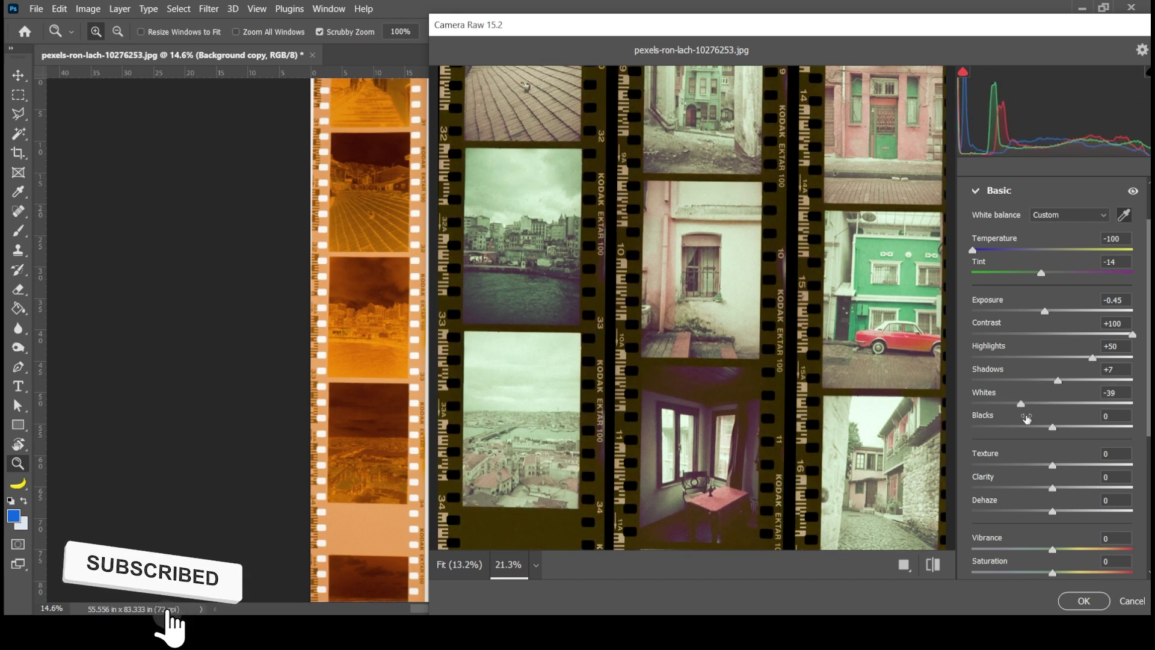
{"action": "mouse_move", "coordinate": [1052, 427]}
{"action": "left_mouse_down"}
{"action": "mouse_move", "coordinate": [1073, 427]}
{"action": "mouse_move", "coordinate": [1034, 429]}
{"action": "mouse_move", "coordinate": [1088, 465]}
{"action": "left_mouse_up"}
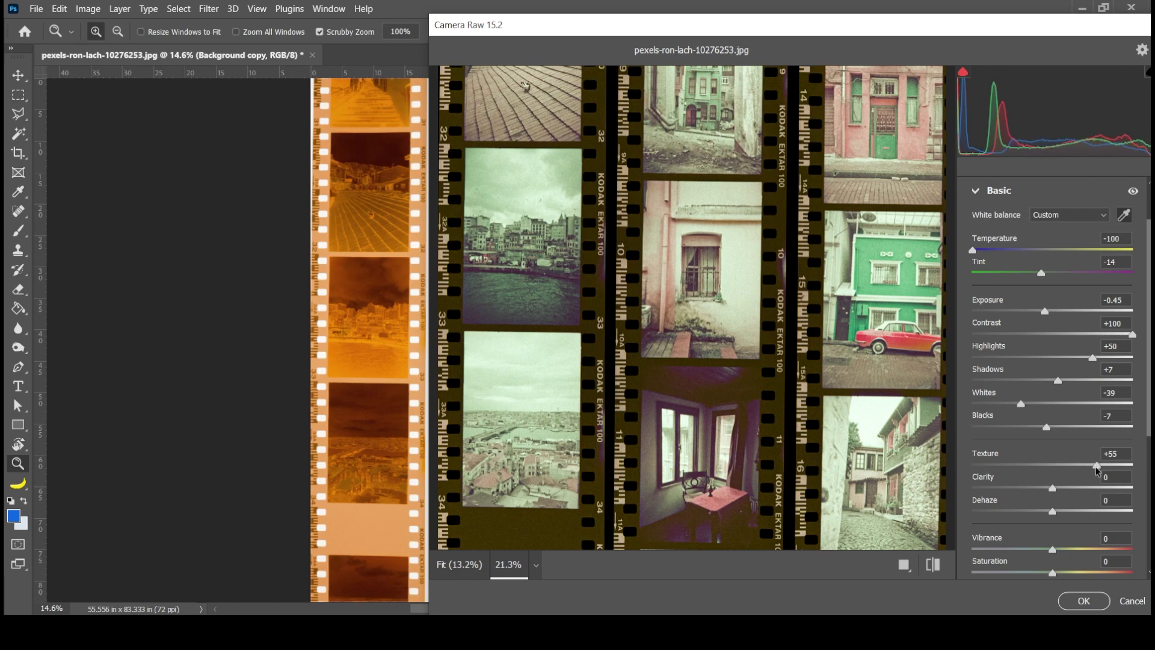
Add Clarity +13, reset Dehaze to 0, set Saturation -8, and apply the filter.
{"action": "mouse_move", "coordinate": [1053, 491]}
{"action": "left_mouse_down"}
{"action": "mouse_move", "coordinate": [1093, 490]}
{"action": "mouse_move", "coordinate": [1063, 498]}
{"action": "left_mouse_up"}
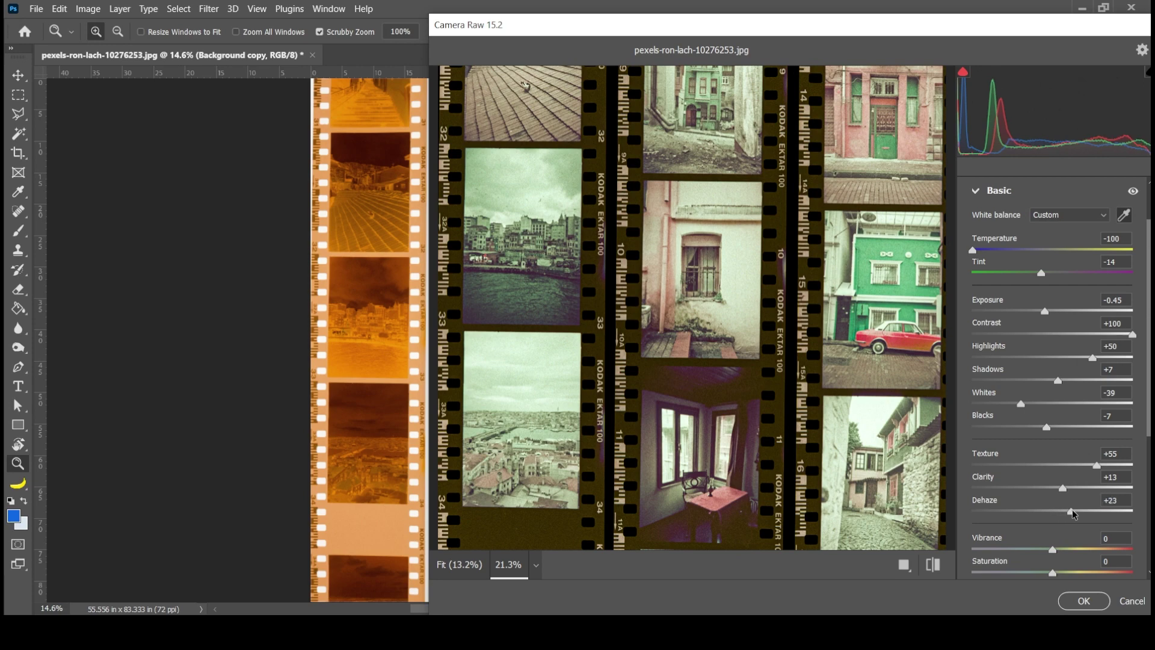
{"action": "mouse_move", "coordinate": [1053, 515]}
{"action": "left_mouse_down"}
{"action": "mouse_move", "coordinate": [1092, 514]}
{"action": "mouse_move", "coordinate": [1037, 518]}
{"action": "left_mouse_up"}
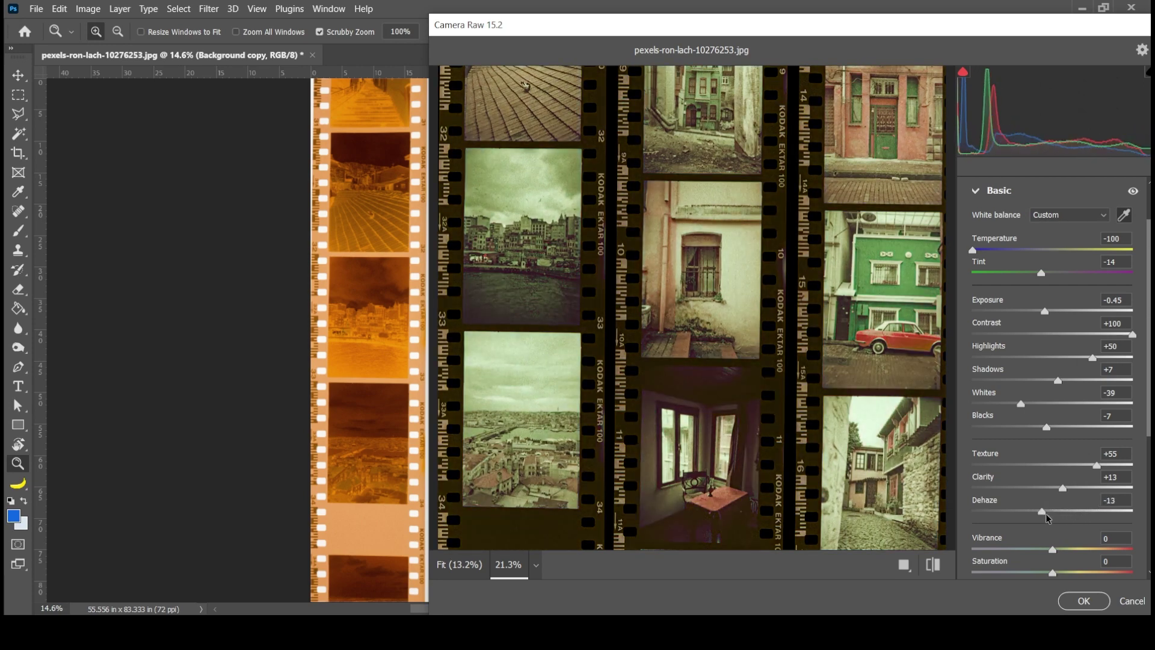
{"action": "double_click", "coordinate": [1046, 515]}
{"action": "scroll", "coordinate": [1088, 437], "scroll_direction": "down", "scroll_amount": 2}
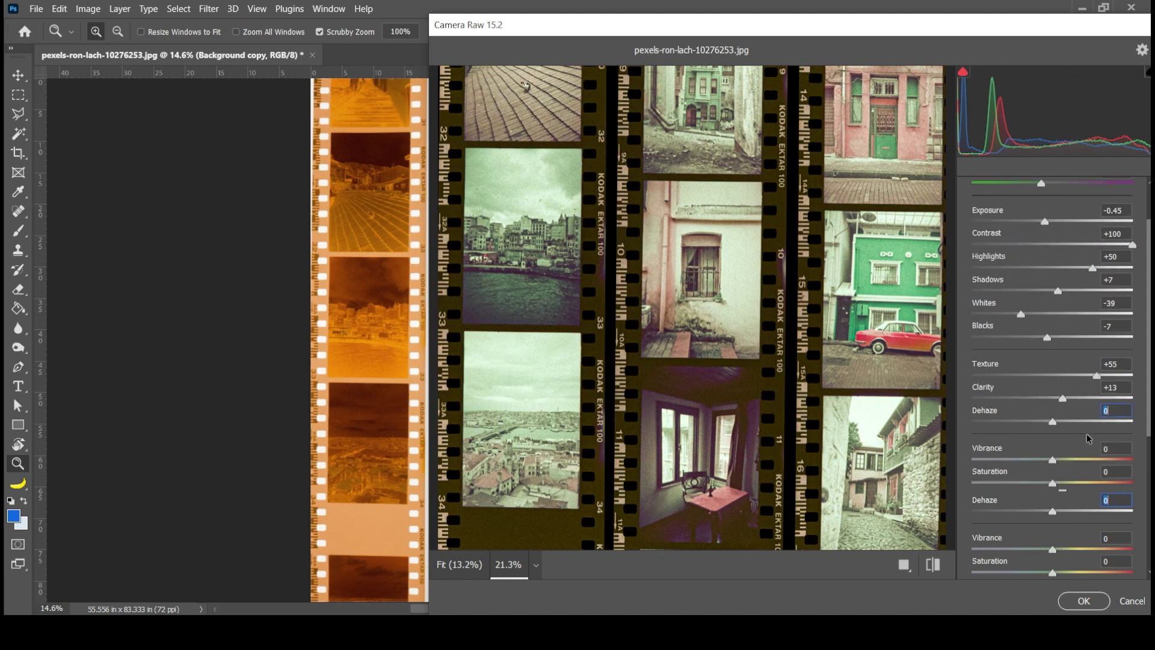
{"action": "scroll", "coordinate": [1080, 427], "scroll_direction": "down", "scroll_amount": 3}
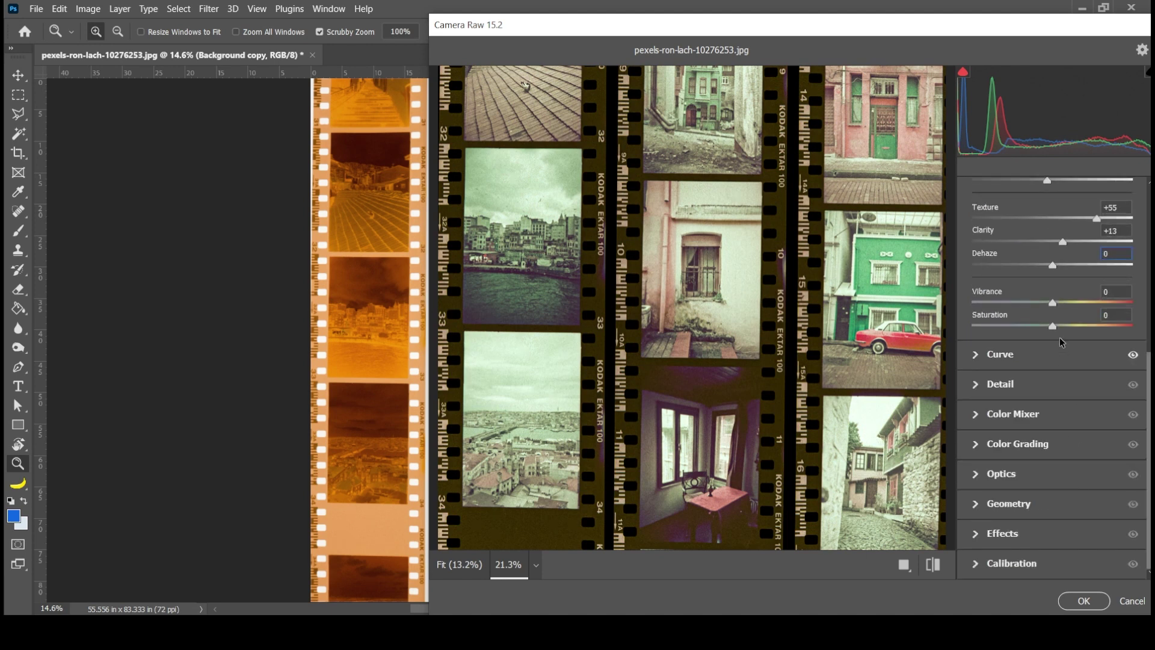
{"action": "left_click_drag", "start_coordinate": [1054, 330], "coordinate": [1048, 331]}
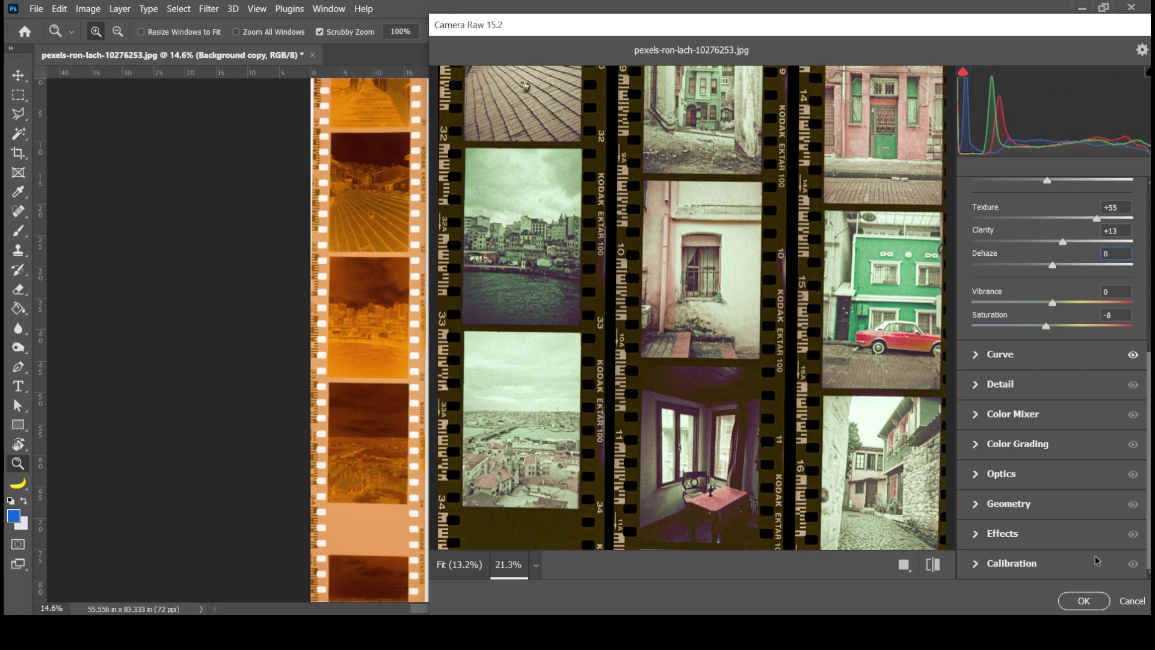
{"action": "left_click", "coordinate": [1086, 603]}
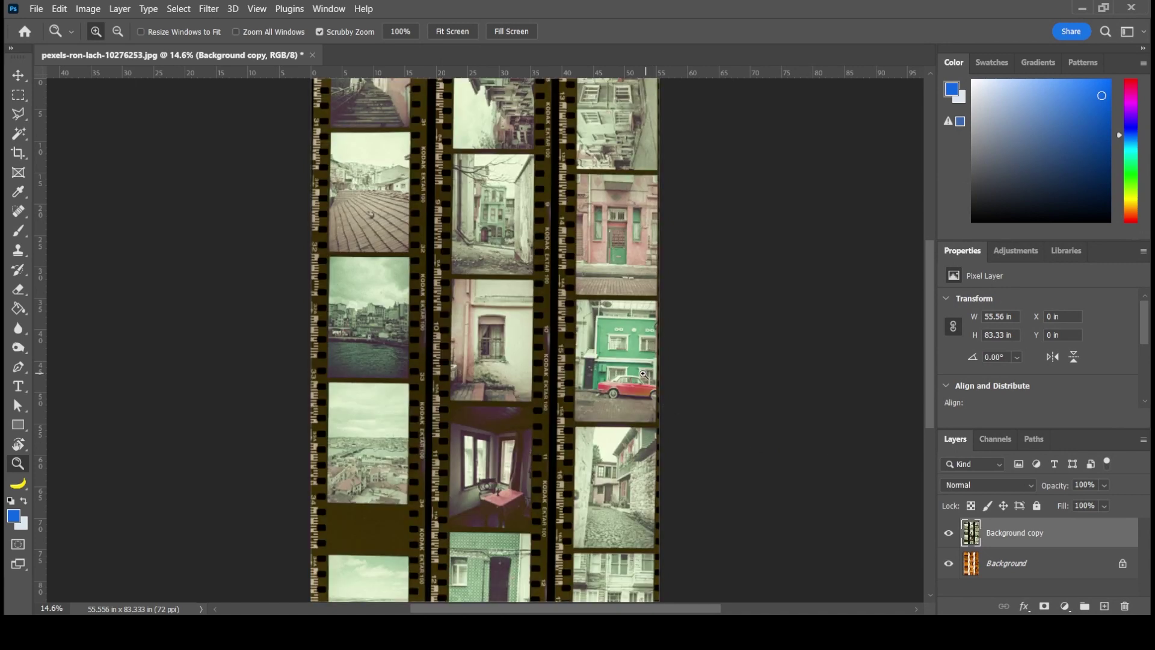
{"action": "left_click_drag", "start_coordinate": [588, 330], "coordinate": [689, 360]}
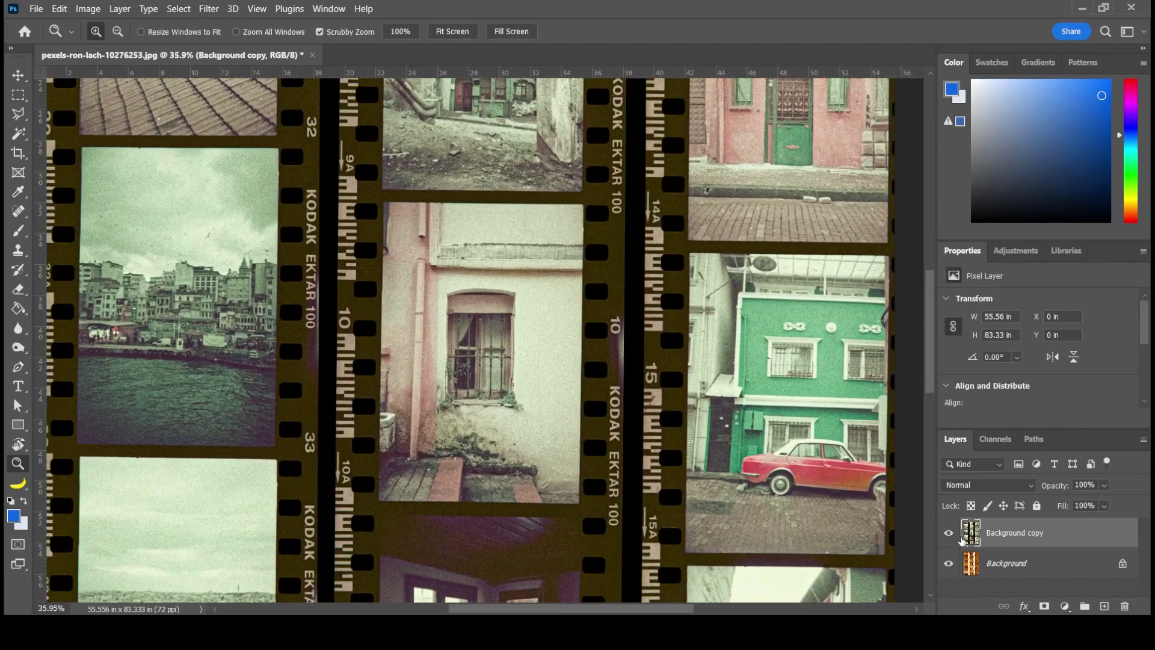
{"action": "left_click", "coordinate": [948, 535]}
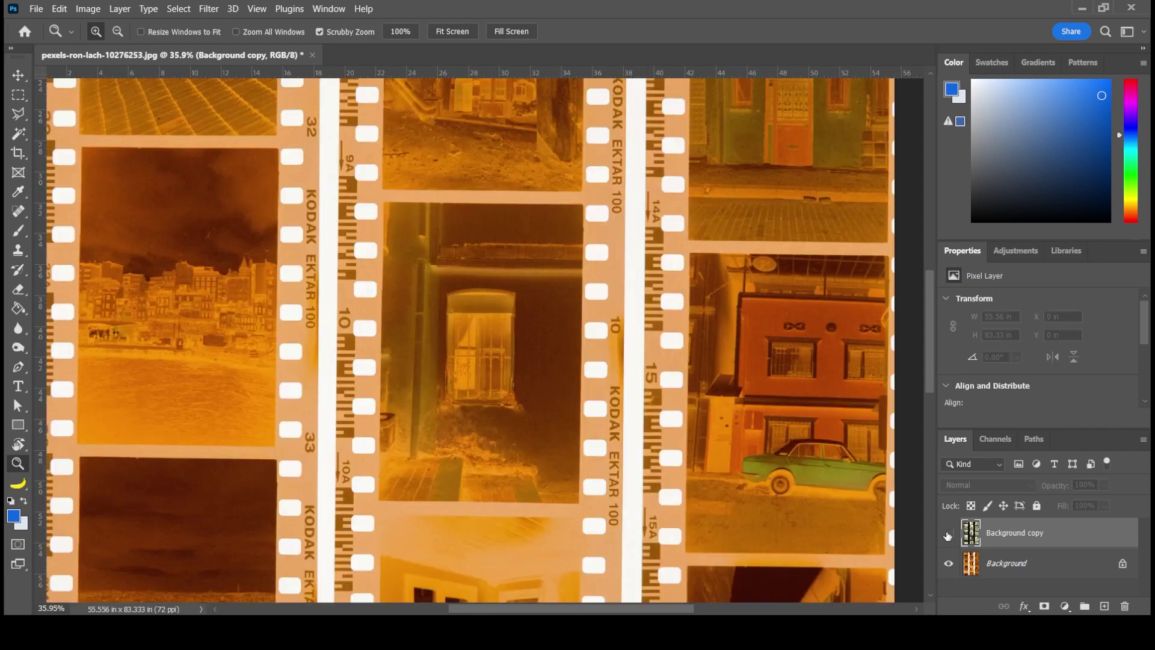
{"action": "left_click", "coordinate": [949, 535]}
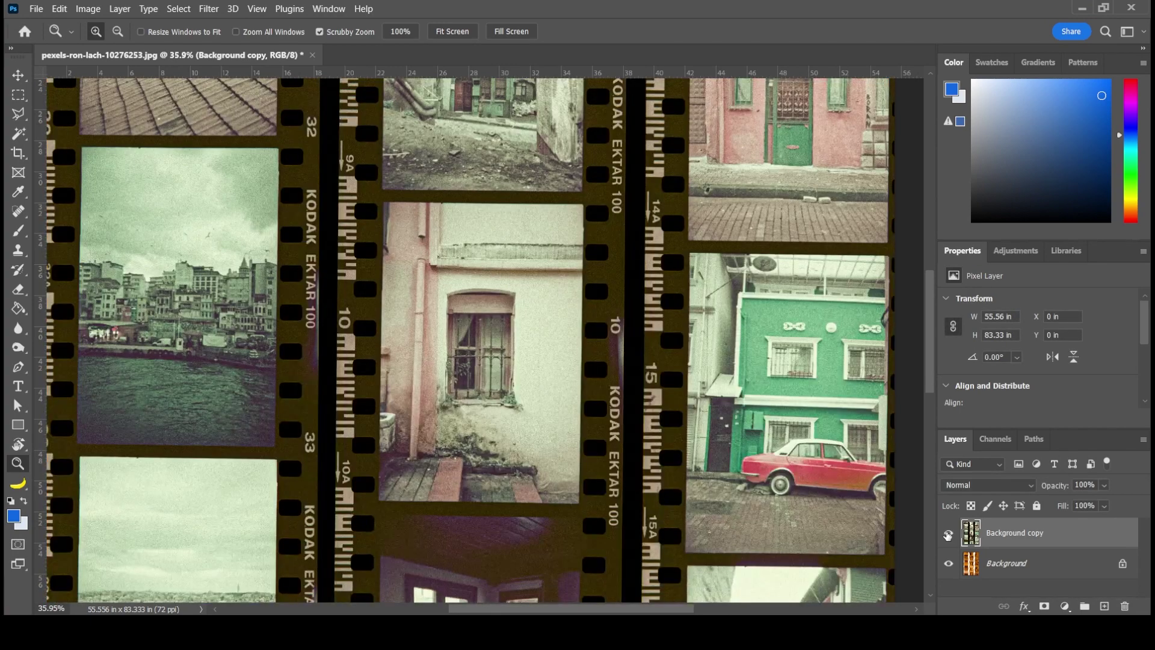
{"action": "left_click", "coordinate": [948, 534]}
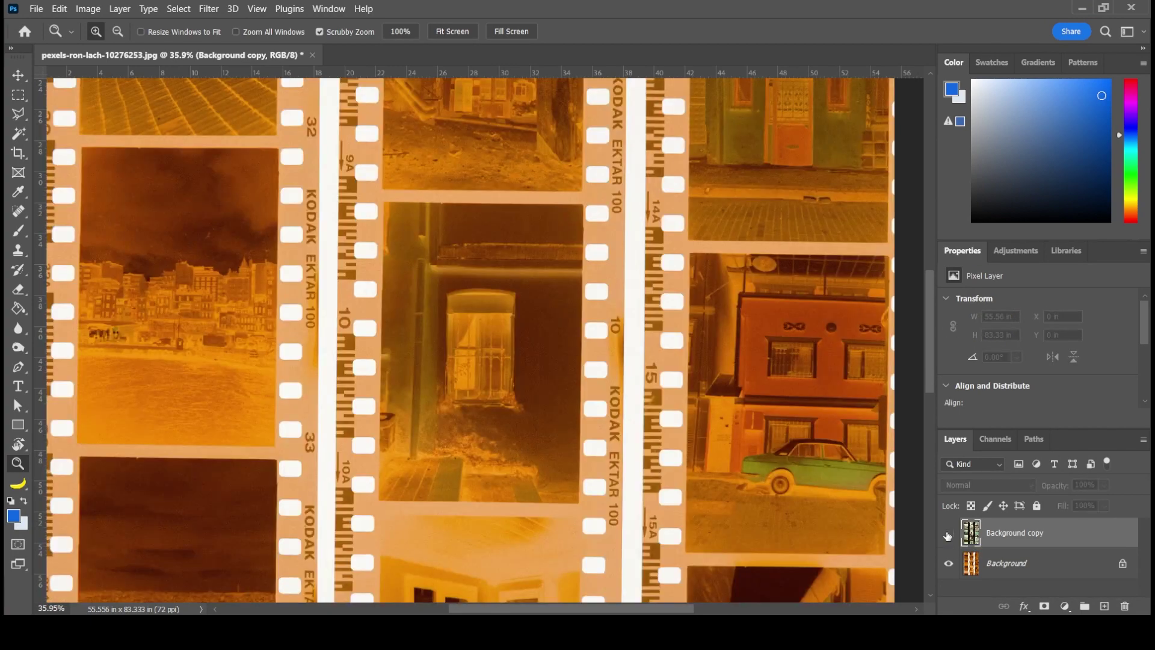
{"action": "left_click", "coordinate": [948, 535]}
{"action": "left_click", "coordinate": [949, 535]}
{"action": "left_click", "coordinate": [948, 534]}
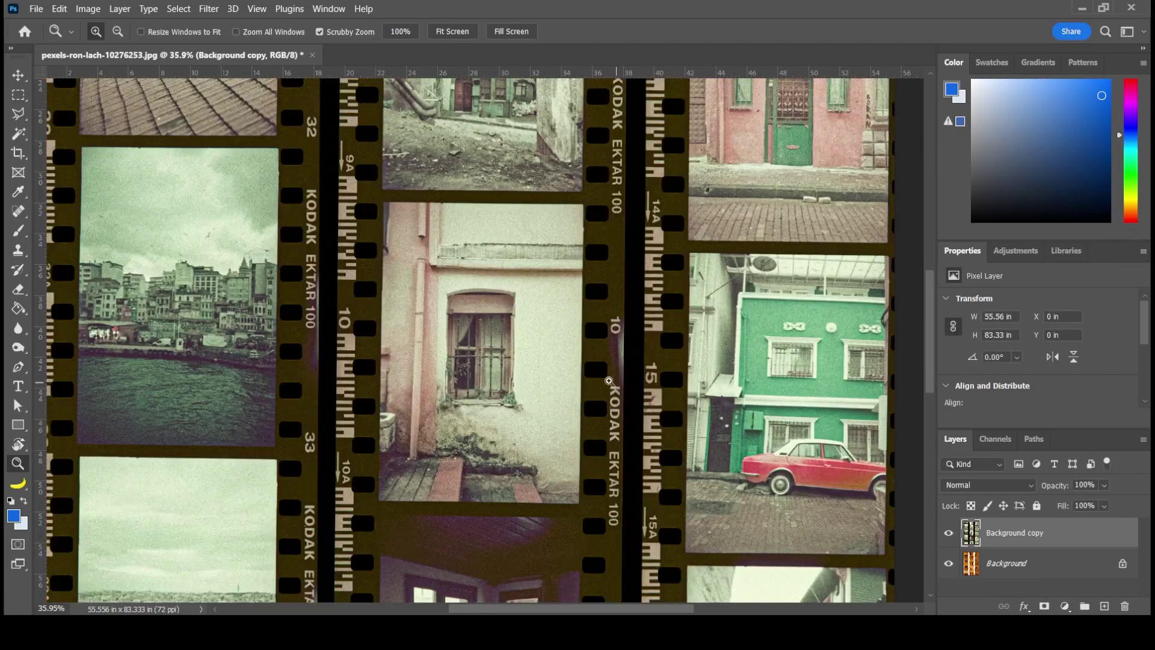
{"action": "right_click", "coordinate": [609, 381]}
{"action": "left_click", "coordinate": [623, 391]}
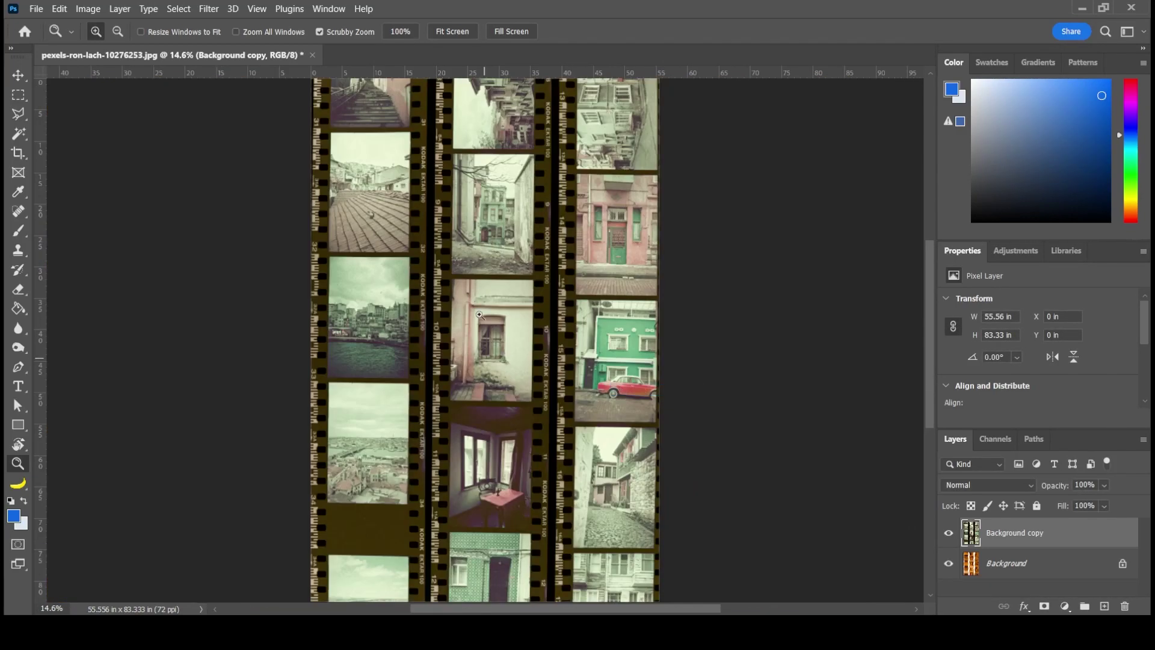
{"action": "left_click_drag", "start_coordinate": [549, 242], "coordinate": [608, 317]}
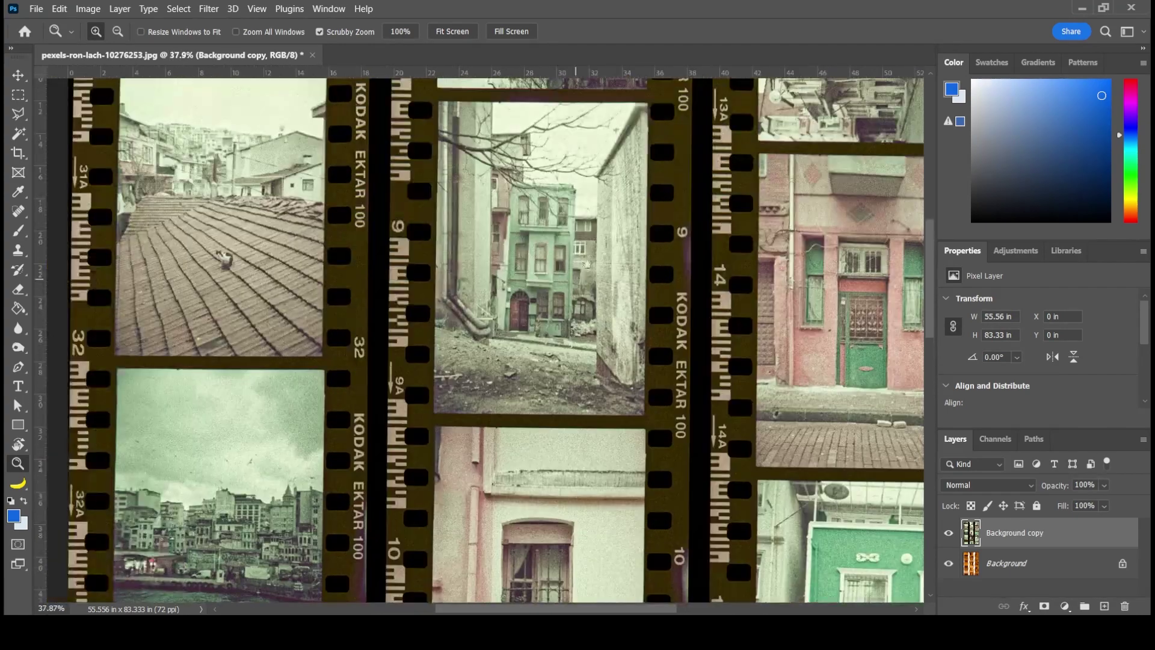
{"action": "left_click_drag", "start_coordinate": [587, 263], "coordinate": [603, 346]}
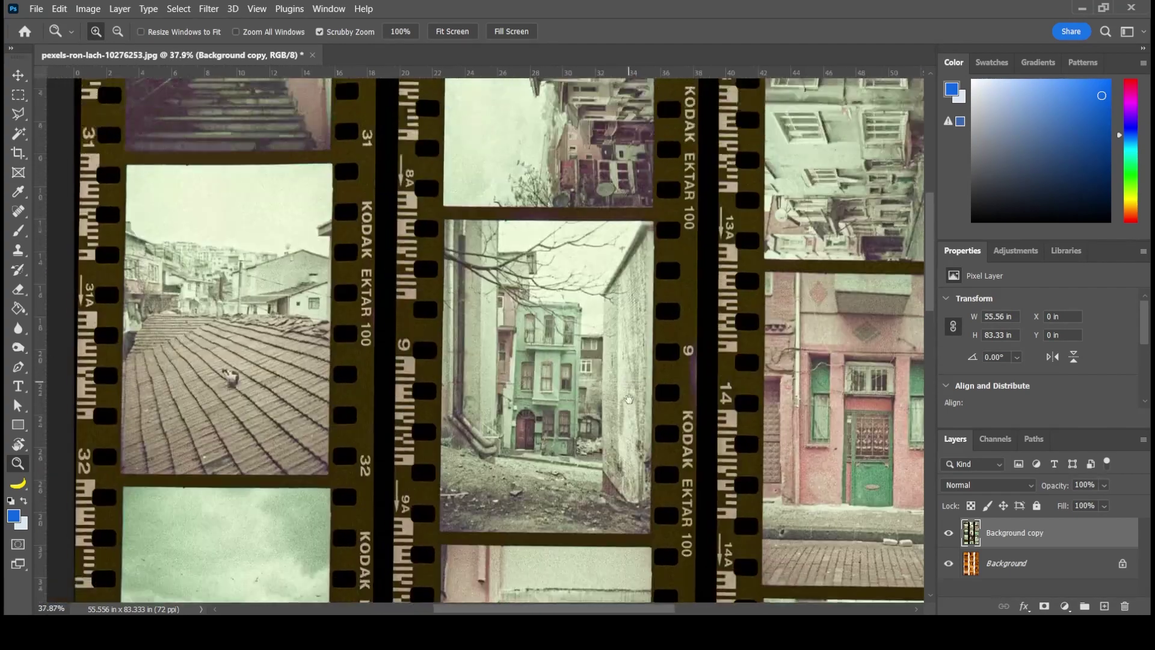
{"action": "scroll", "coordinate": [603, 346], "scroll_direction": "down", "scroll_amount": 3}
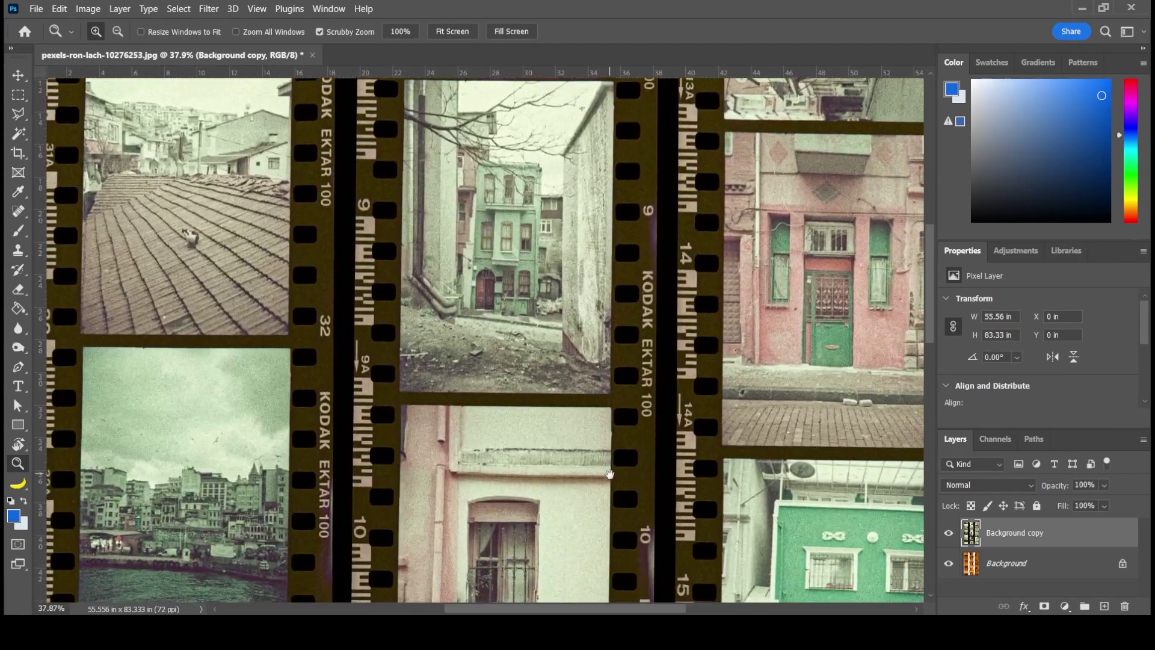
{"action": "scroll", "coordinate": [598, 392], "scroll_direction": "down", "scroll_amount": 4}
{"action": "scroll", "coordinate": [596, 421], "scroll_direction": "down", "scroll_amount": 4}
{"action": "scroll", "coordinate": [593, 449], "scroll_direction": "down", "scroll_amount": 3}
{"action": "scroll", "coordinate": [593, 449], "scroll_direction": "down", "scroll_amount": 5}
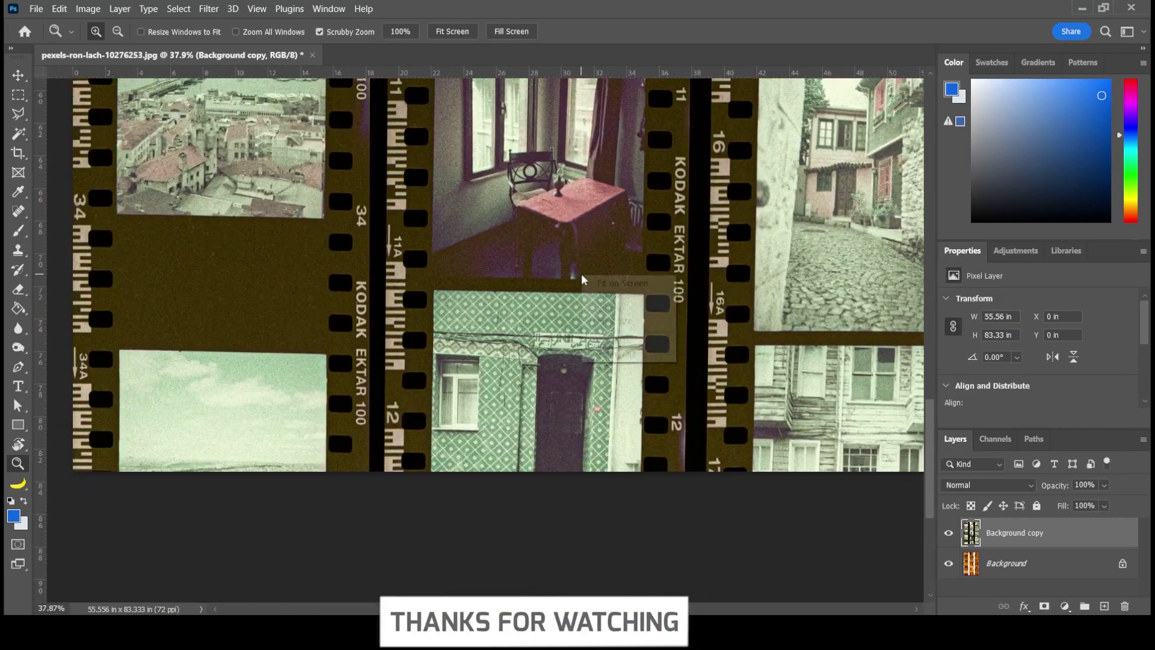
{"action": "left_click", "coordinate": [593, 281]}
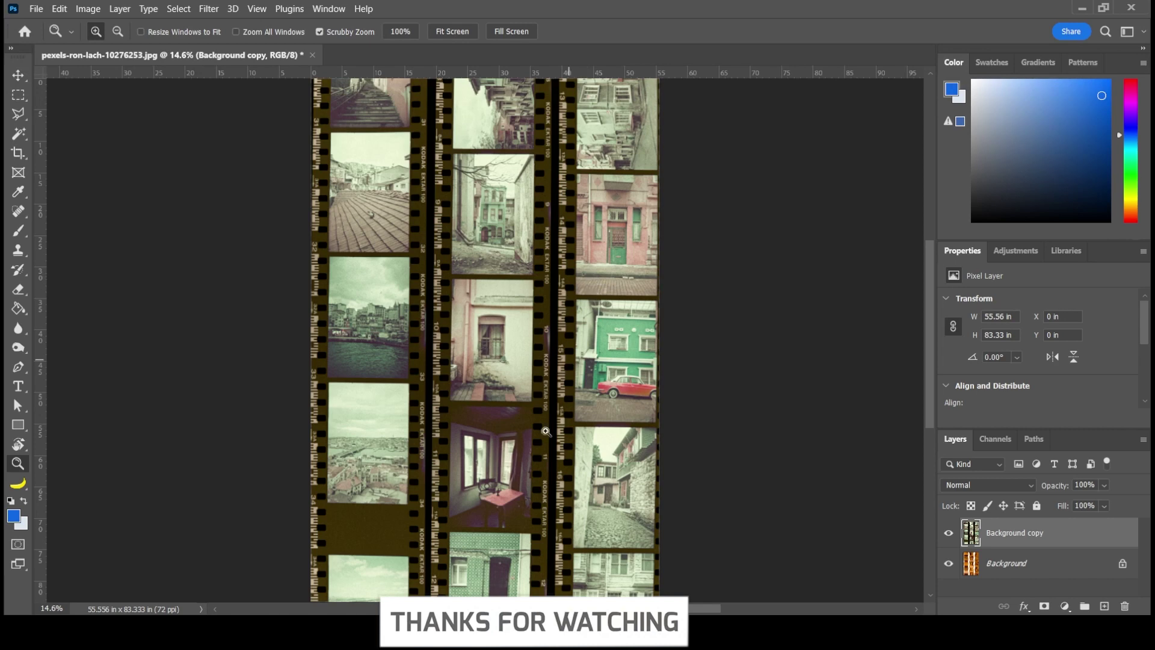